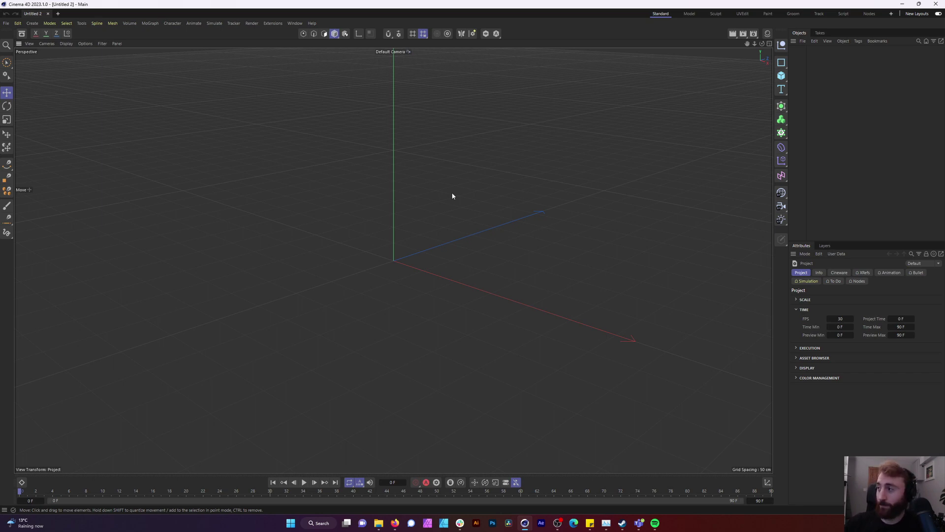
Add a sphere primitive to the empty scene.
left_click(582, 103)
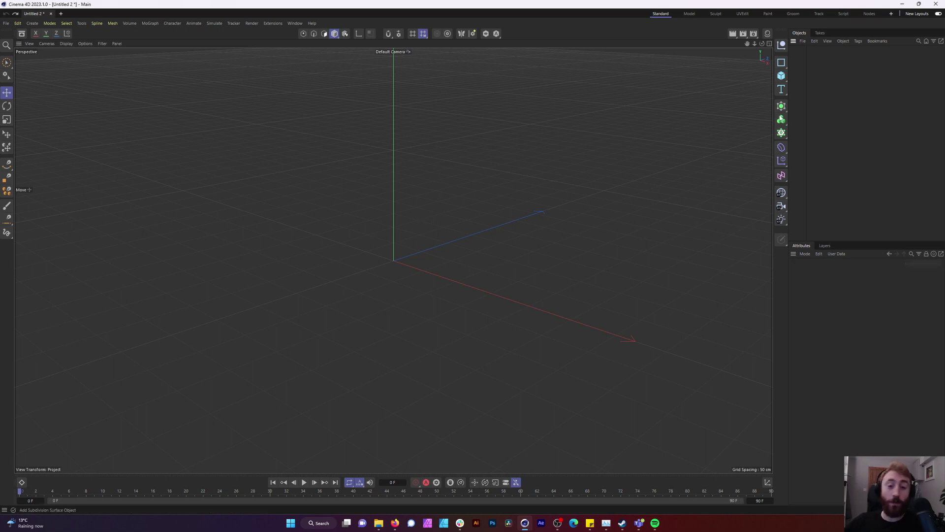
key("shift+c")
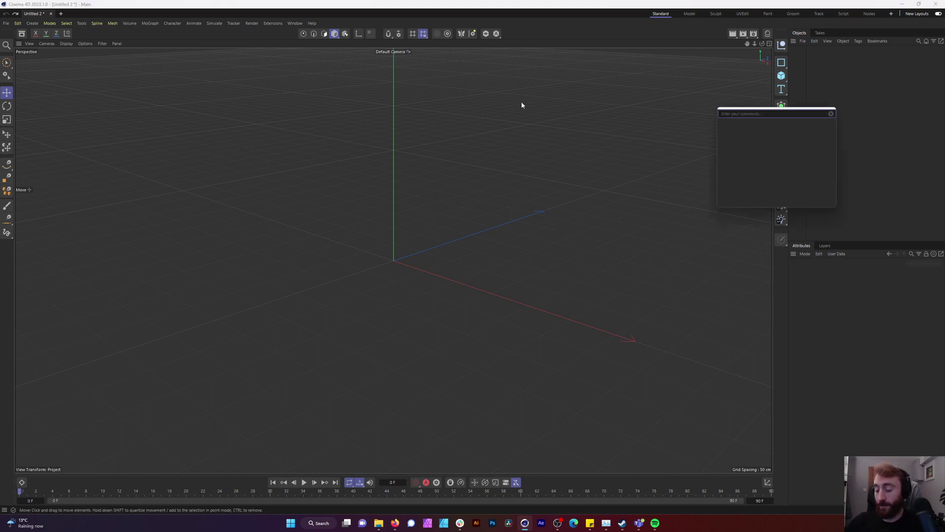
type("sphere")
key("Return")
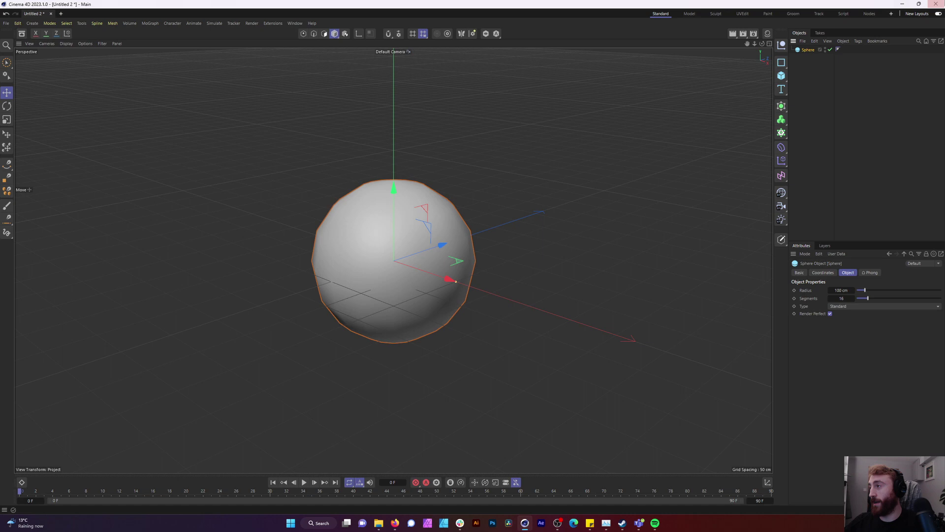
Add a Pyro simulation tag to the sphere.
right_click(806, 50)
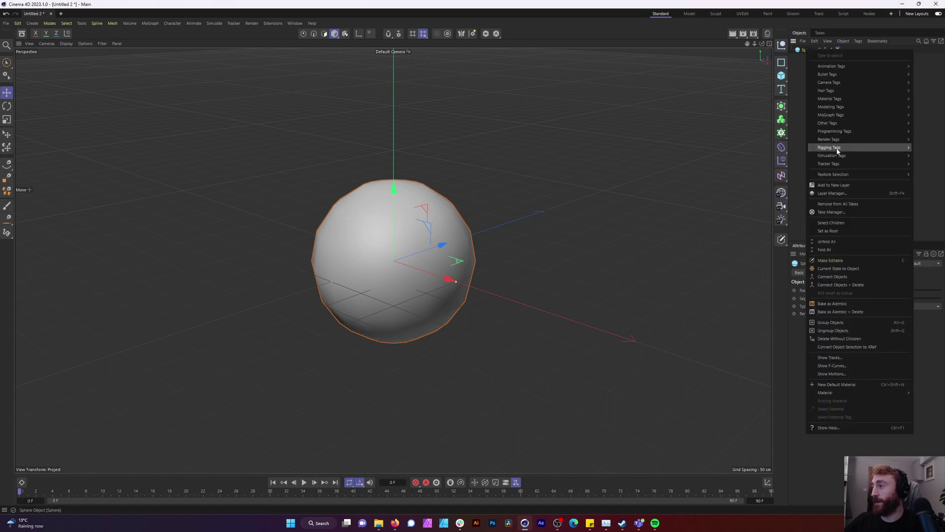
mouse_move(847, 156)
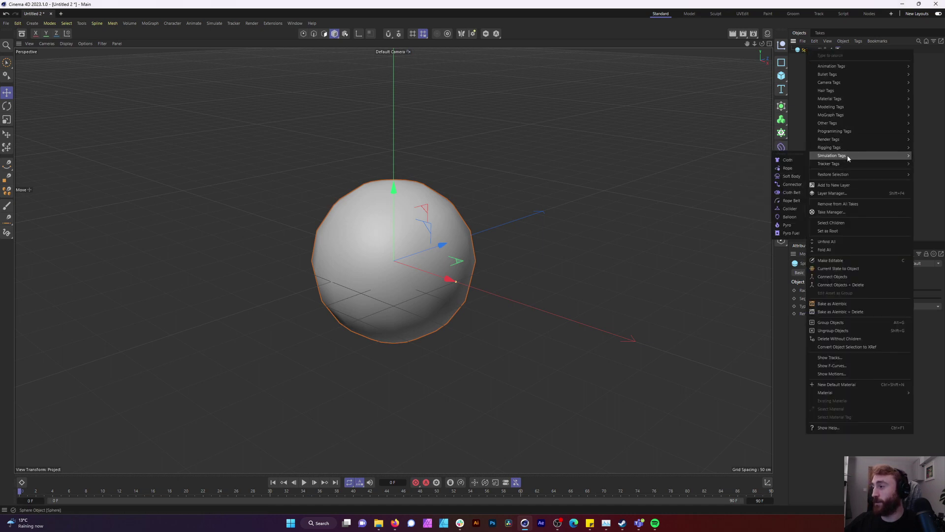
left_click(788, 225)
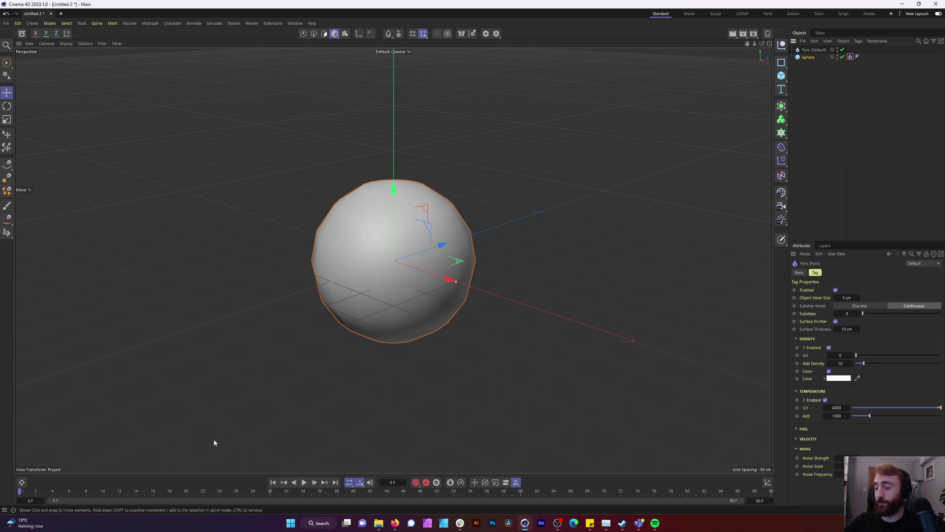
Play the sphere's fire simulation to preview it and return to frame 0.
left_click(304, 483)
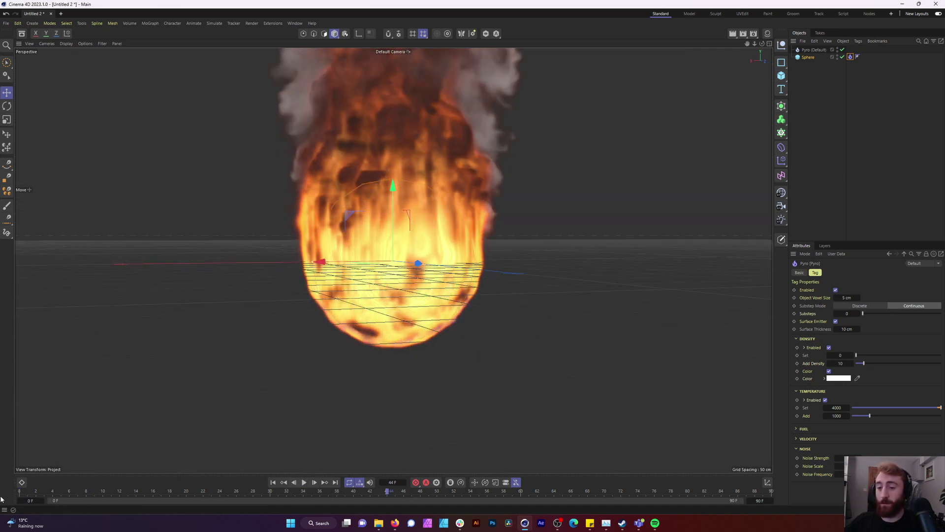
left_click(17, 492)
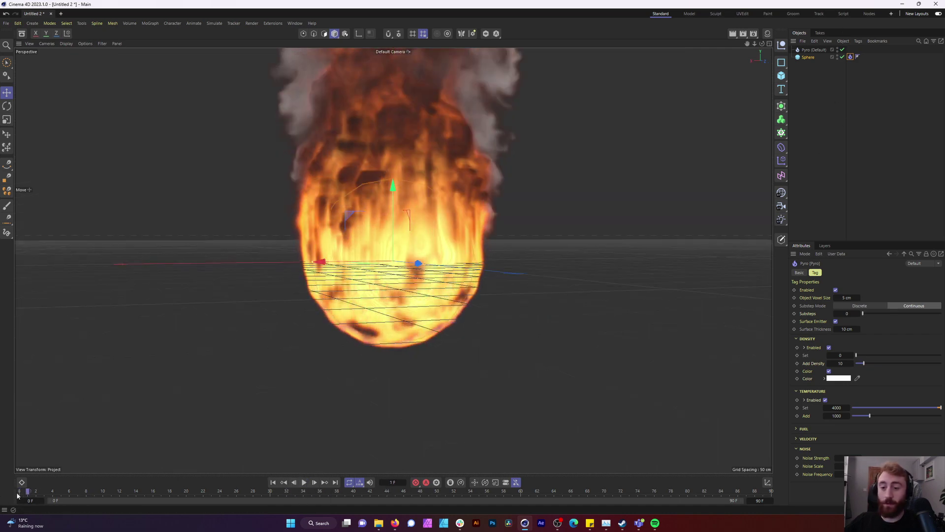
left_click(18, 495)
Add a Simulation Scene object, review its Simulation and Pyro settings, and open its Scene settings to see the CPU and GPU device options.
left_click_drag(503, 177, 493, 148, "alt")
key("shift+c")
type("sim")
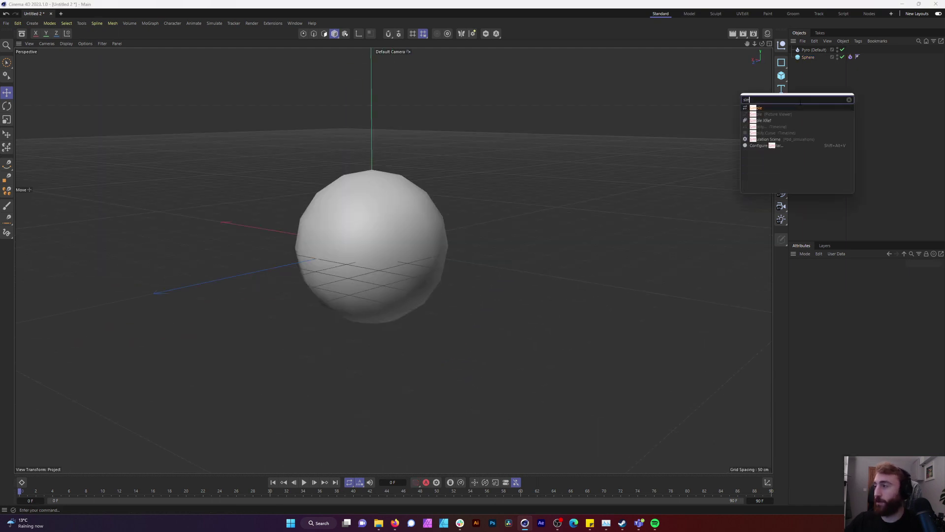
left_click(788, 140)
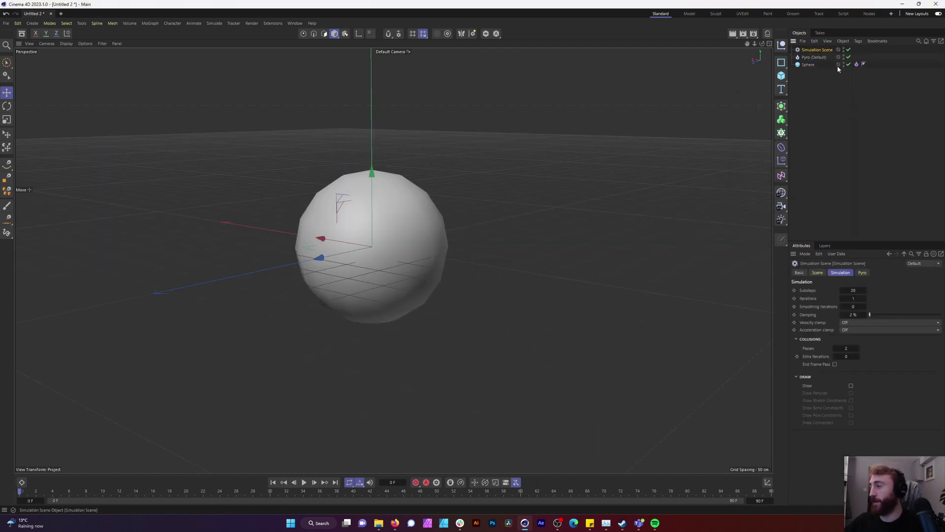
left_click(842, 273)
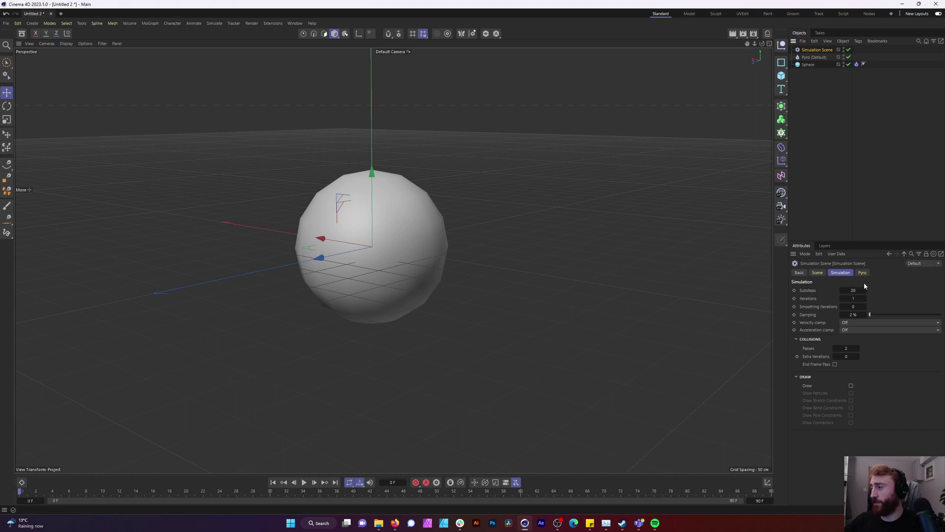
left_click(863, 273)
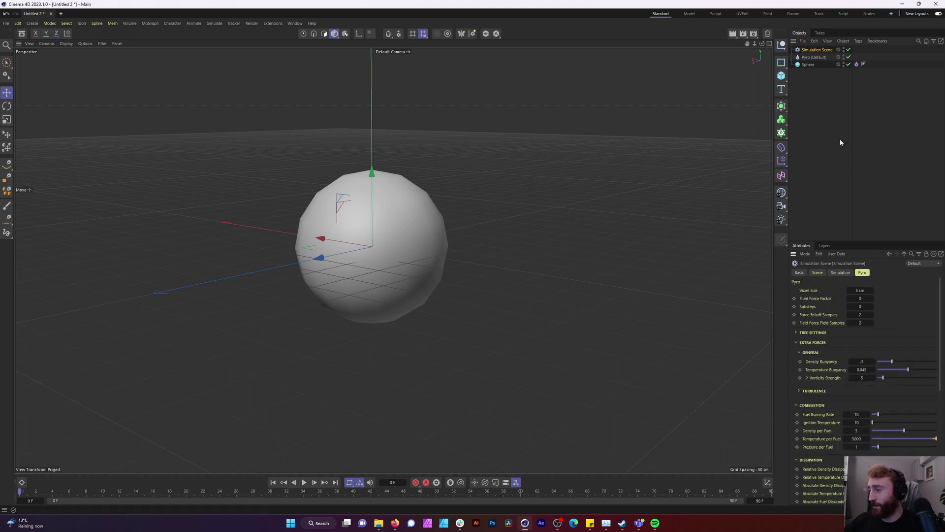
scroll(840, 397, "down", 3)
scroll(840, 396, "up", 3)
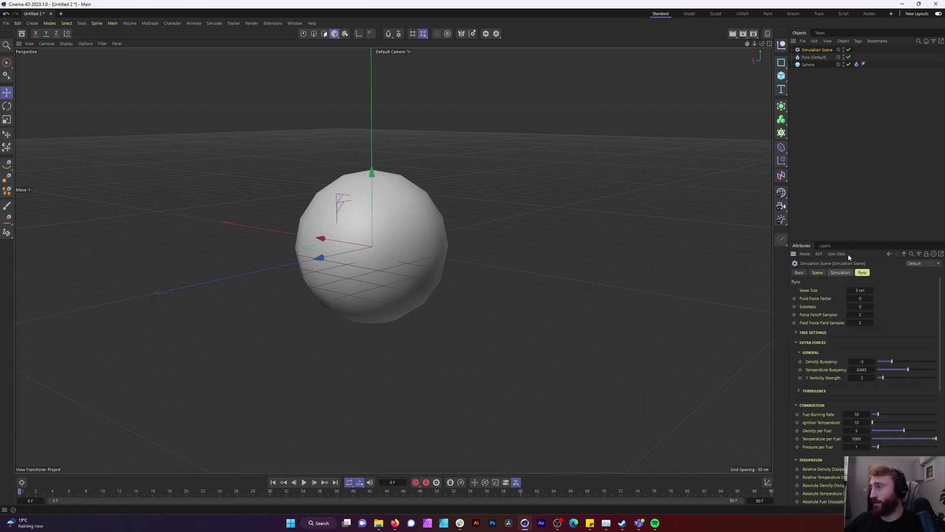
left_click(824, 272)
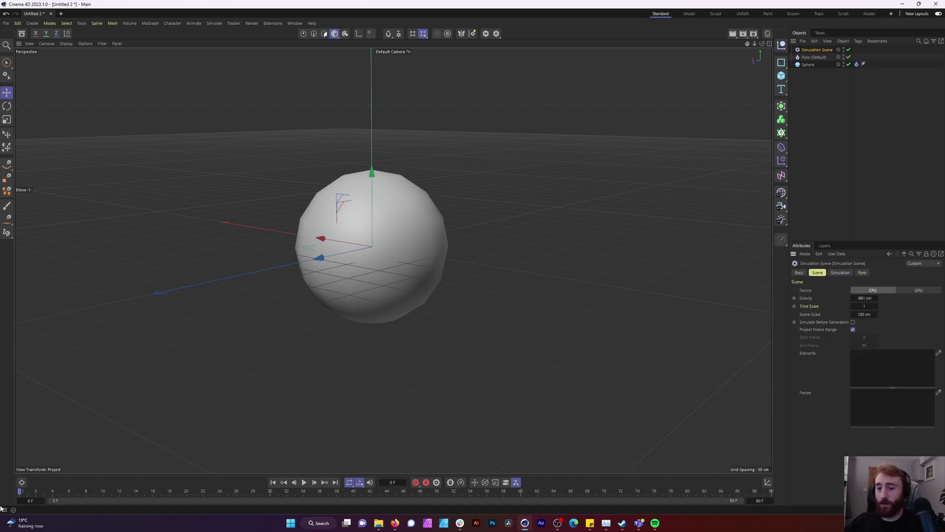
Play the fire simulation to compare the CPU and GPU devices, then stop it and return to the first frame.
left_click(304, 482)
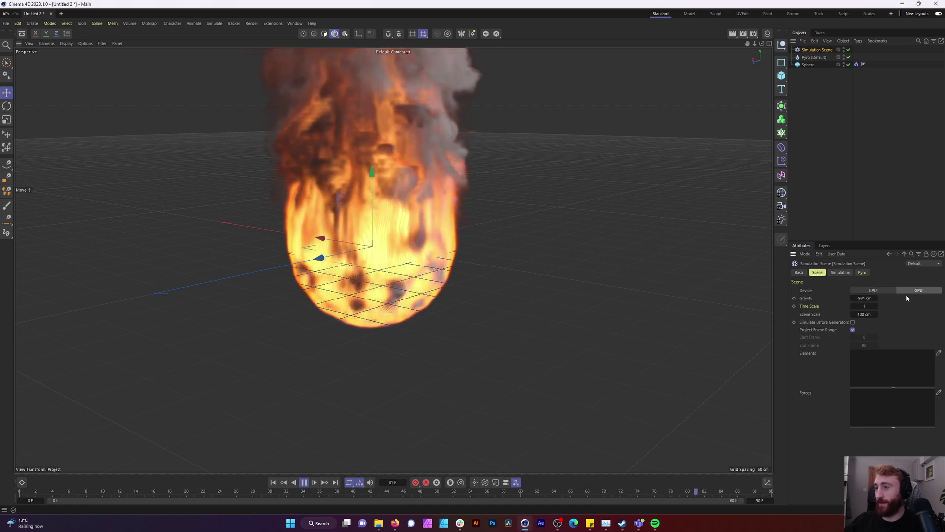
left_click(305, 482)
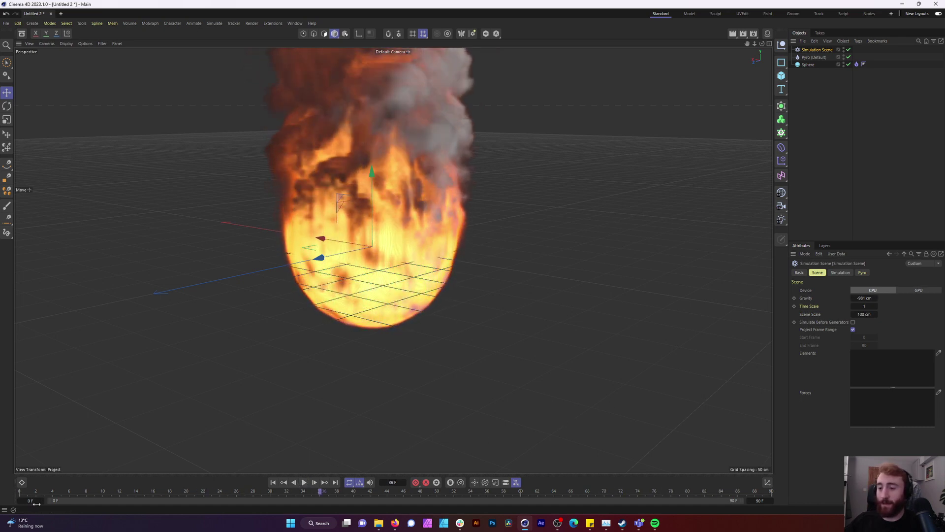
left_click(272, 482)
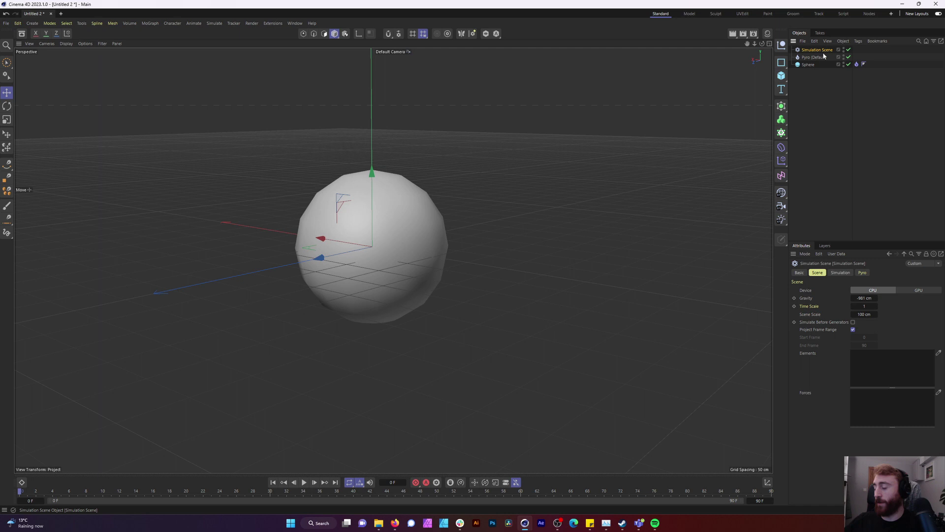
Delete the Simulation Scene object and display the settings of the sphere's Pyro tag.
key("Delete")
left_click(850, 57)
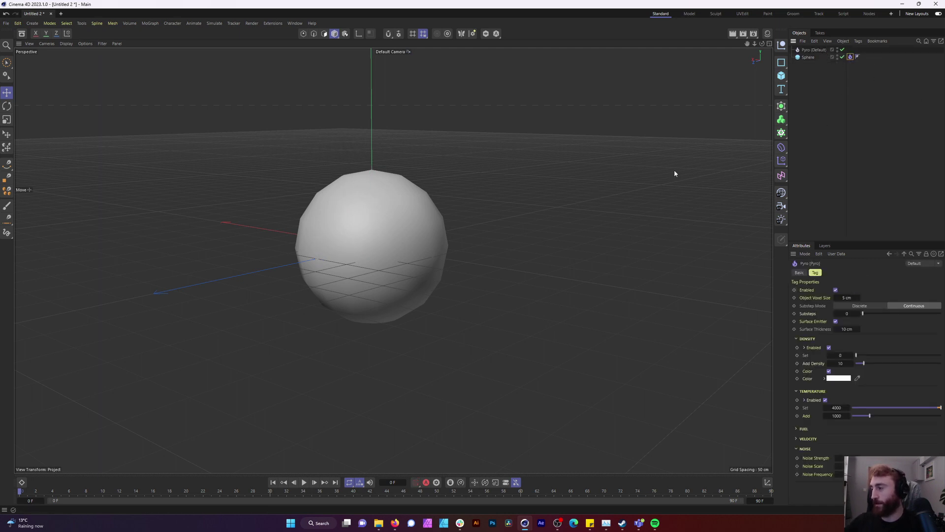
Add a Helix spline to the scene with its default settings.
left_click_drag(674, 173, 571, 202, "alt")
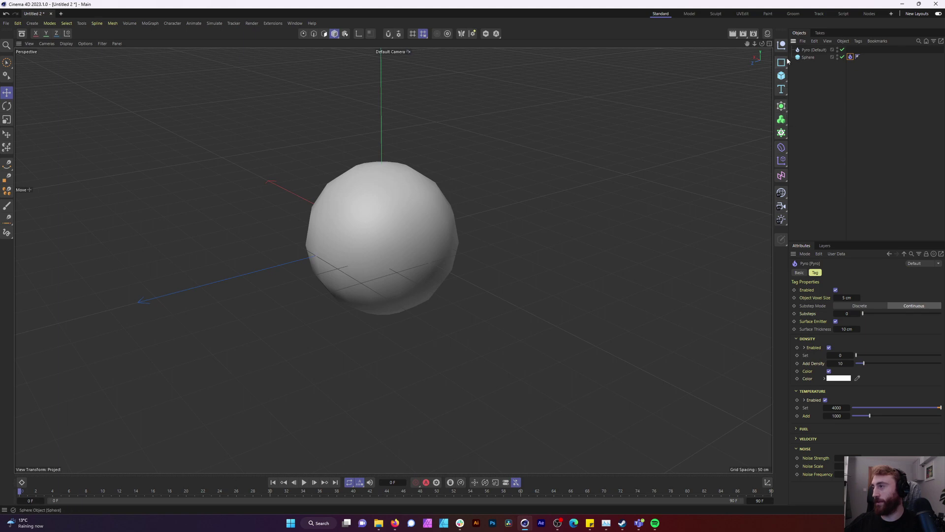
left_click(781, 62)
left_click(811, 87)
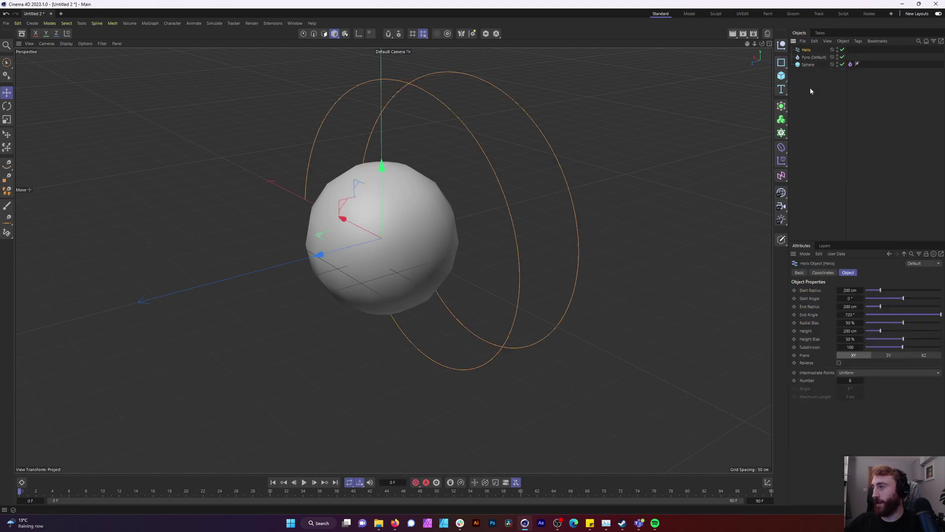
Scale the sphere down uniformly to roughly a quarter of its size.
left_click(355, 302)
key("t")
left_click_drag(545, 122, 401, 230)
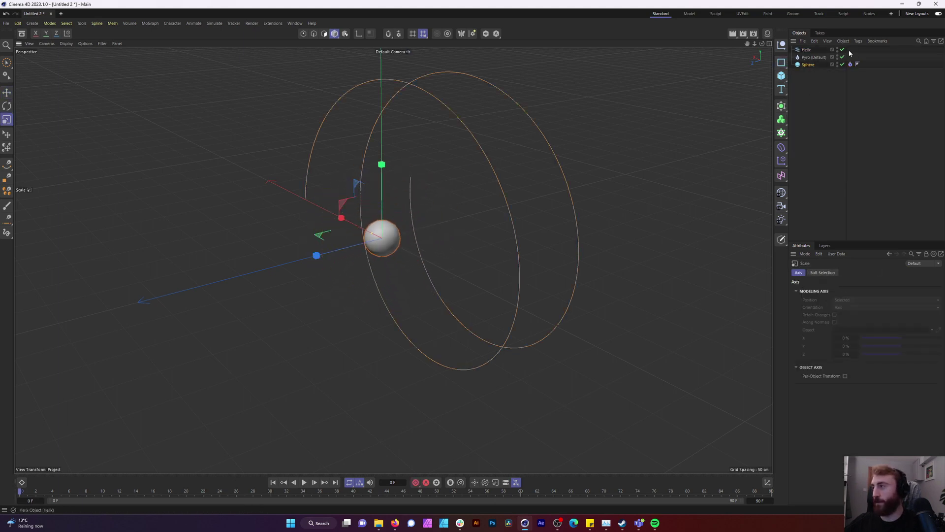
Add an Align to Spline tag to the sphere and assign the Helix as its spline path.
right_click(808, 65)
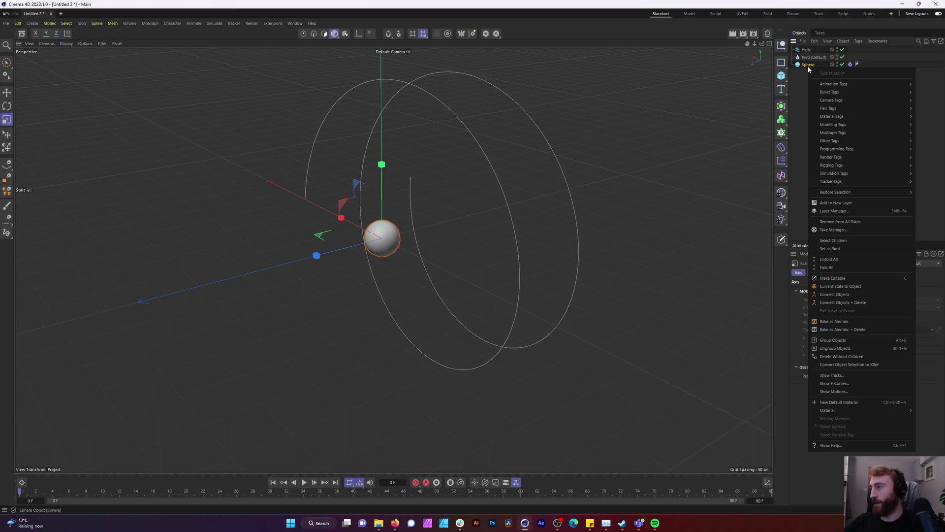
mouse_move(862, 96)
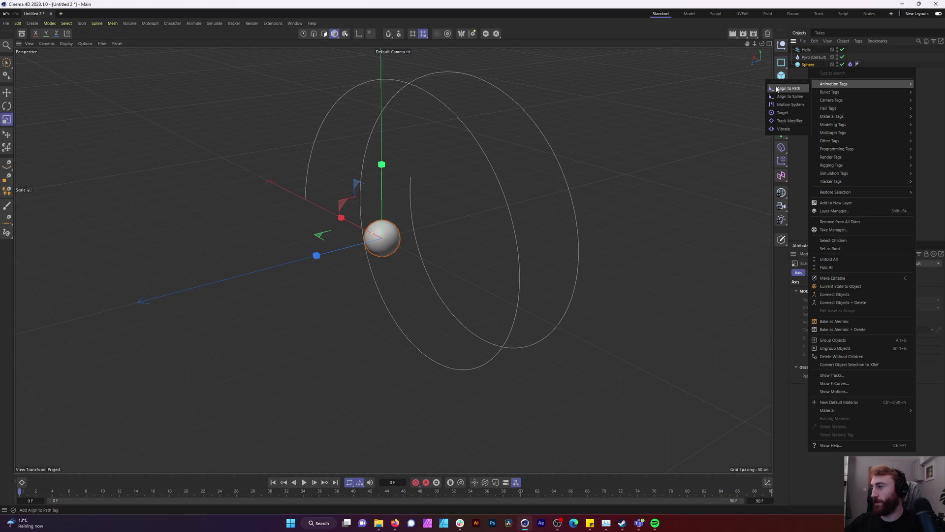
left_click(790, 97)
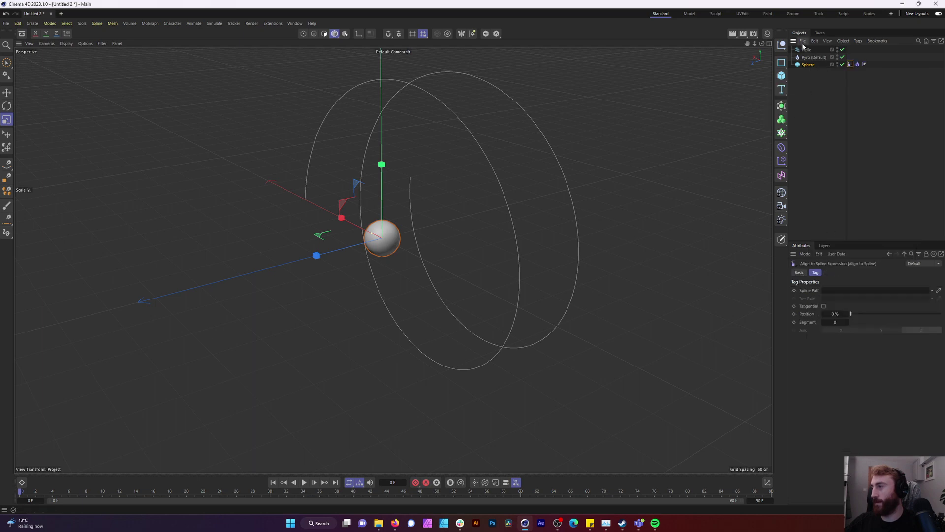
left_click_drag(806, 50, 830, 293)
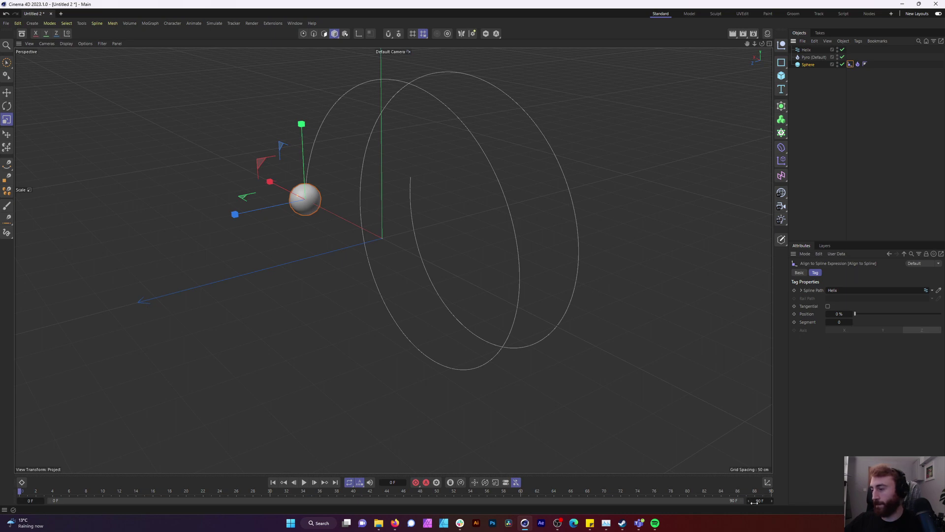
Set the timeline's end to 120 frames and keyframe the Align to Spline position at 0% on frame 0.
type("120")
key("Return")
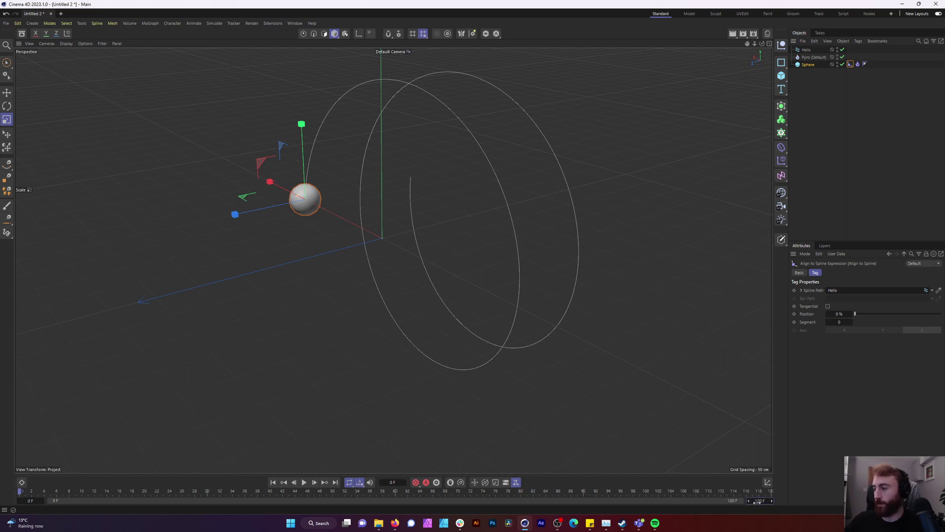
left_click(794, 314)
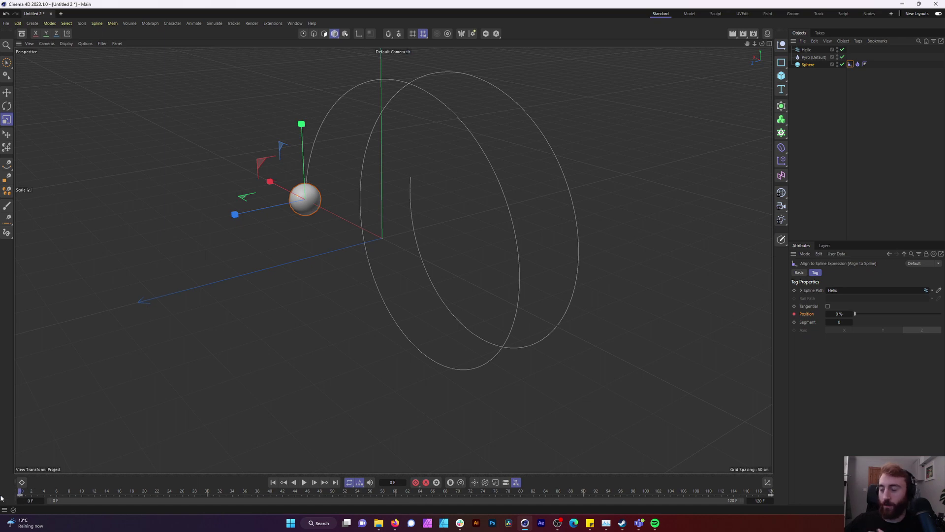
Play the animation to preview the burning sphere travelling along the helix, then stop and return to frame 0.
left_click(304, 482)
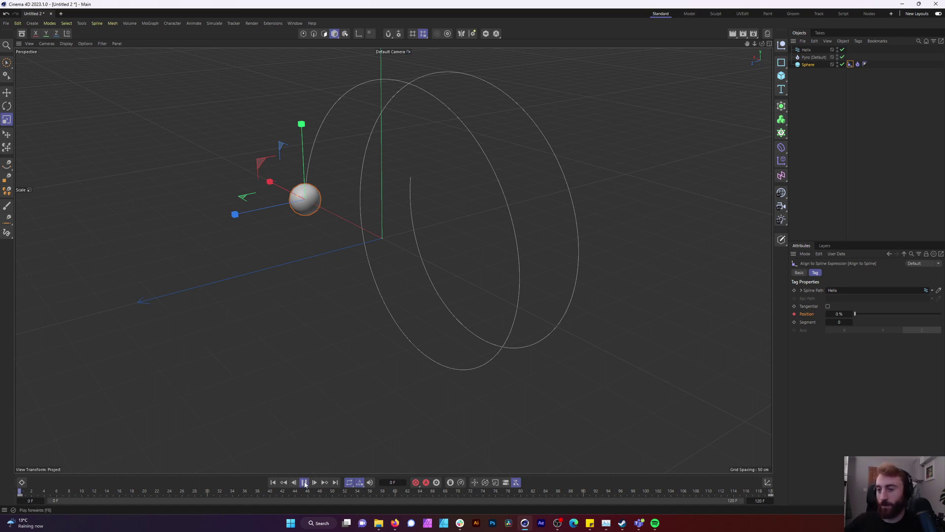
left_click_drag(544, 190, 666, 155, "alt")
key("F8")
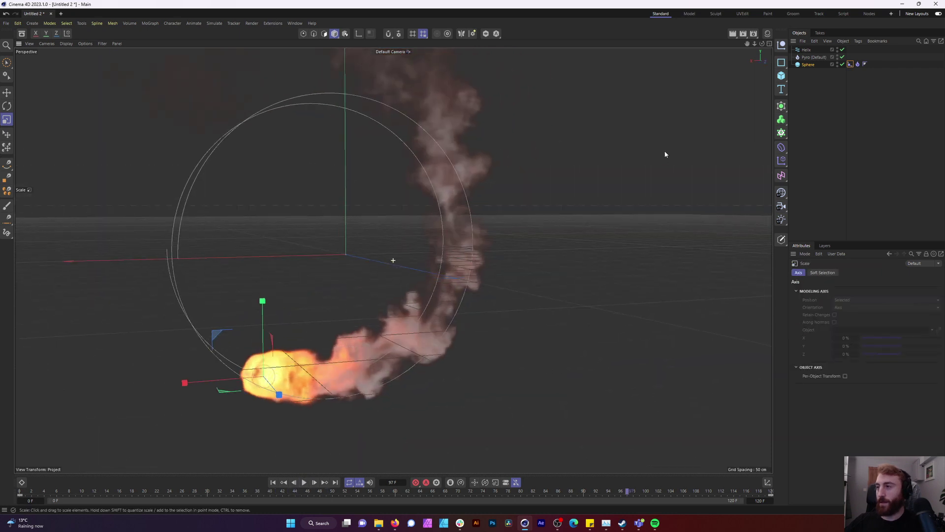
left_click(21, 492)
Replay the animation from other viewing angles to examine the fire and smoke trail, returning to frame 0 after each run.
left_click_drag(287, 262, 568, 229, "alt")
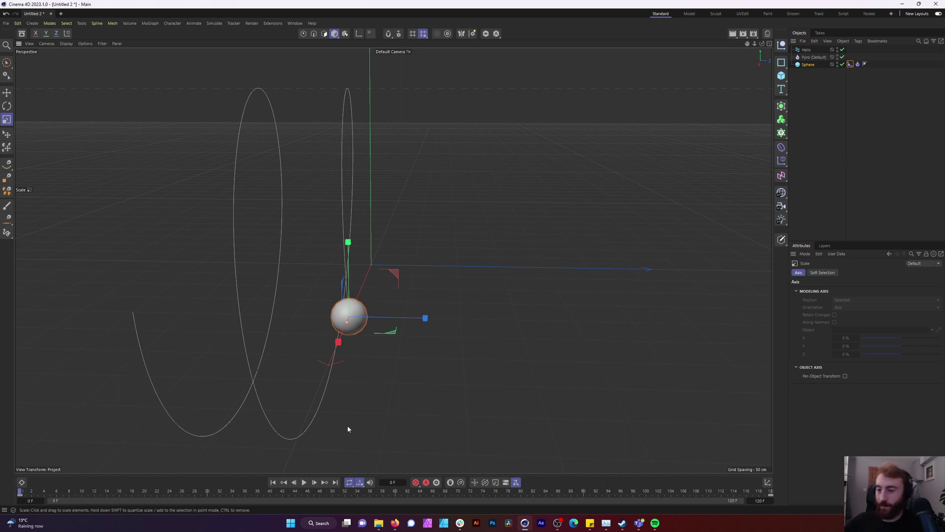
left_click(304, 482)
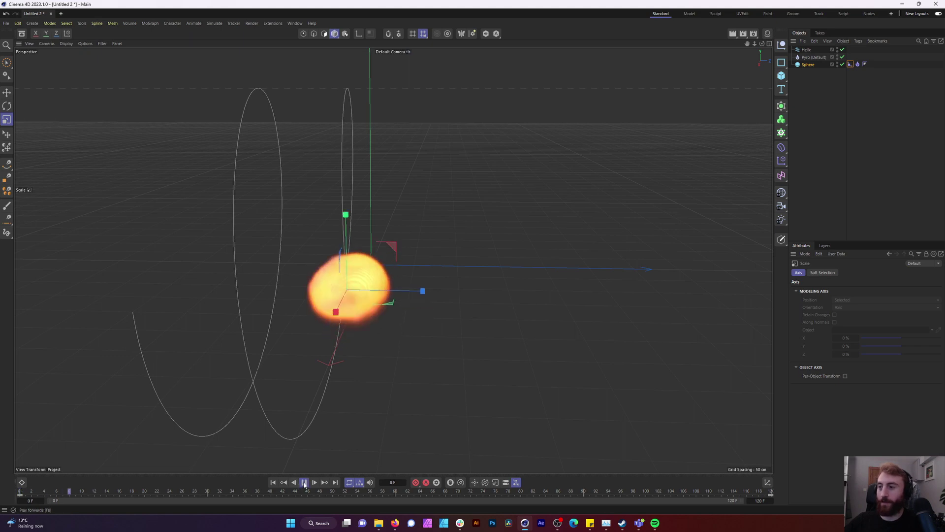
left_click_drag(345, 206, 397, 188, "alt")
key("F8")
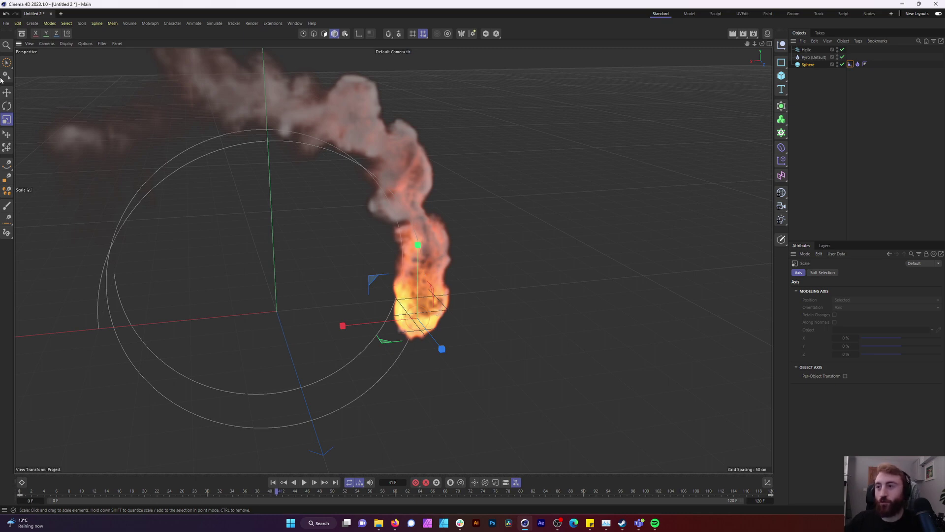
left_click_drag(20, 491, 4, 492)
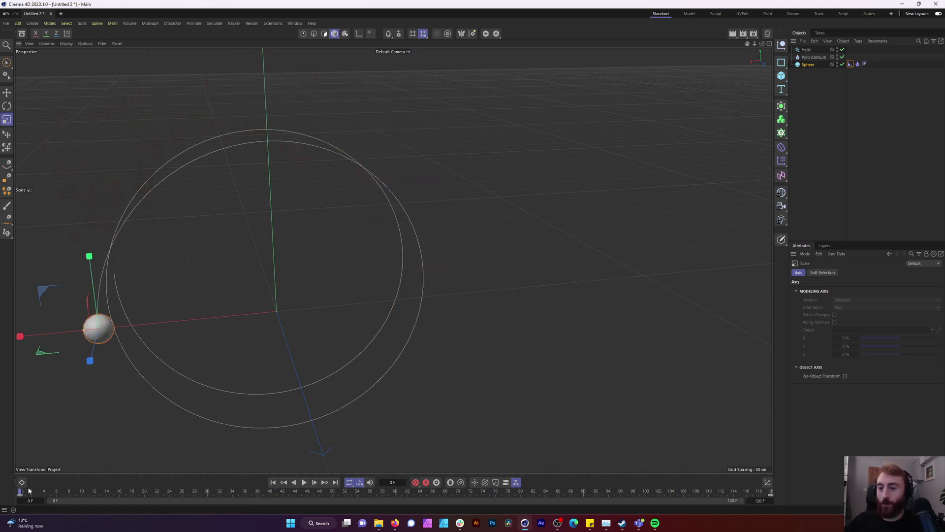
left_click(304, 482)
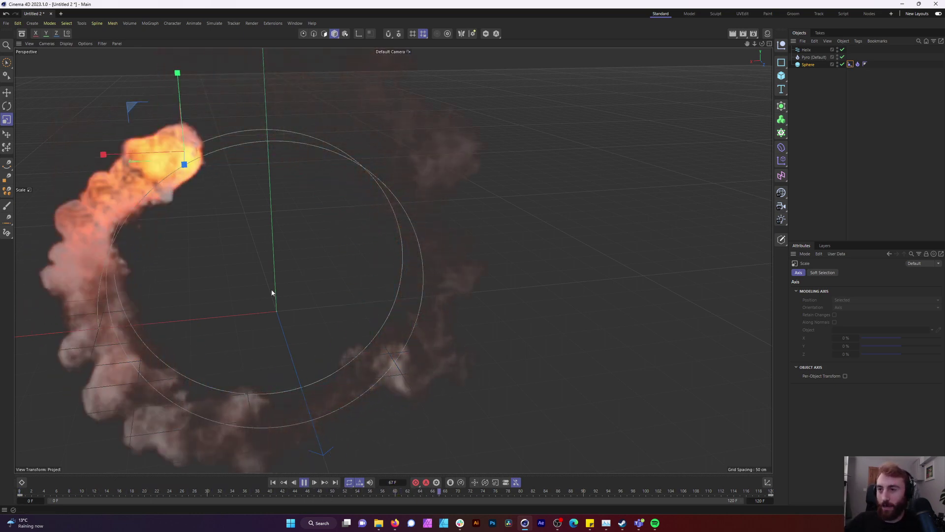
left_click_drag(356, 491, 19, 491)
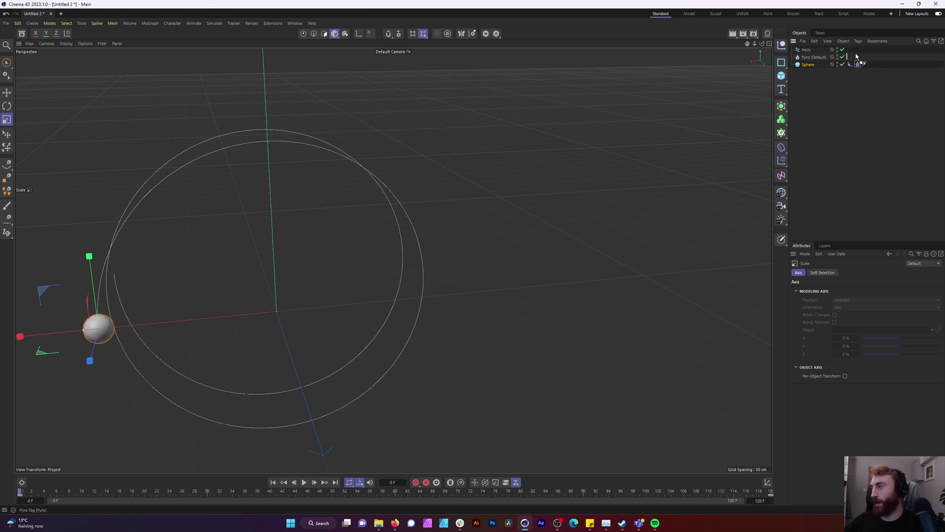
Move the Pyro tag from the sphere to the Helix spline and disable the sphere.
left_click_drag(856, 52, 852, 50)
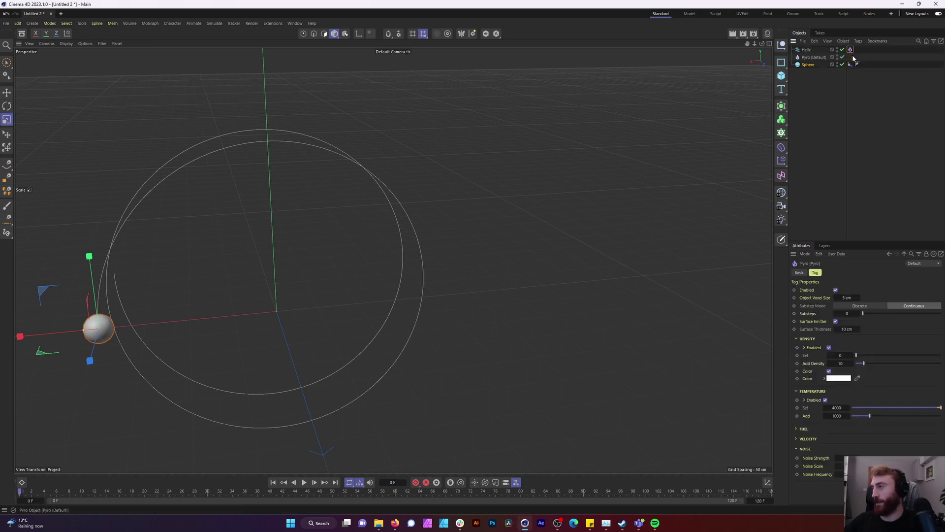
left_click(843, 65)
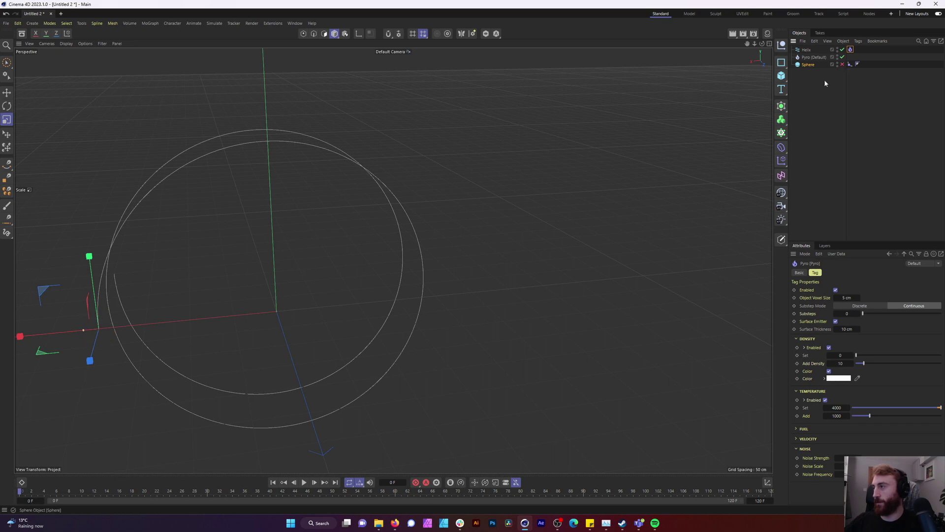
Rotate the Helix on its pitch axis so its coils stack vertically.
left_click_drag(367, 264, 509, 214, "alt")
left_click(407, 262)
key("r")
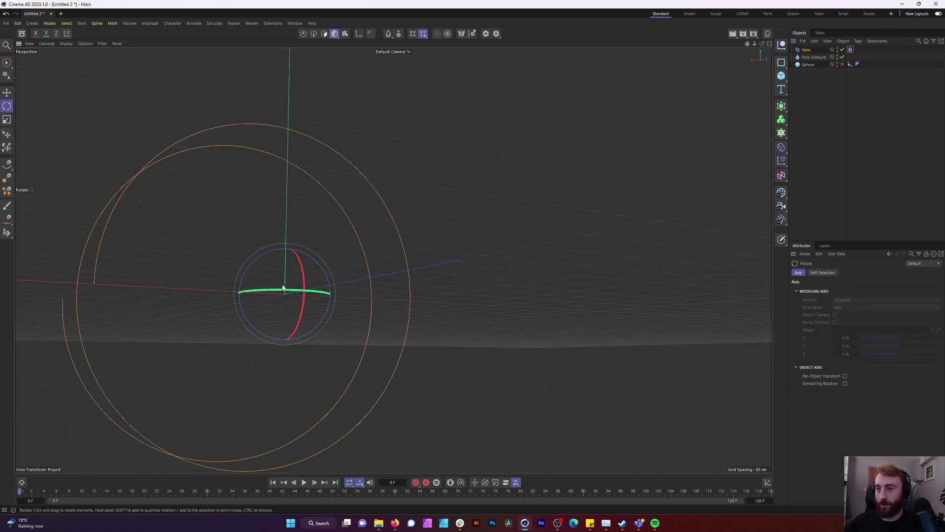
left_click_drag(300, 280, 302, 374)
key("e")
Play the simulation, pause it, and examine the burning helix from several viewing angles.
left_click(304, 483)
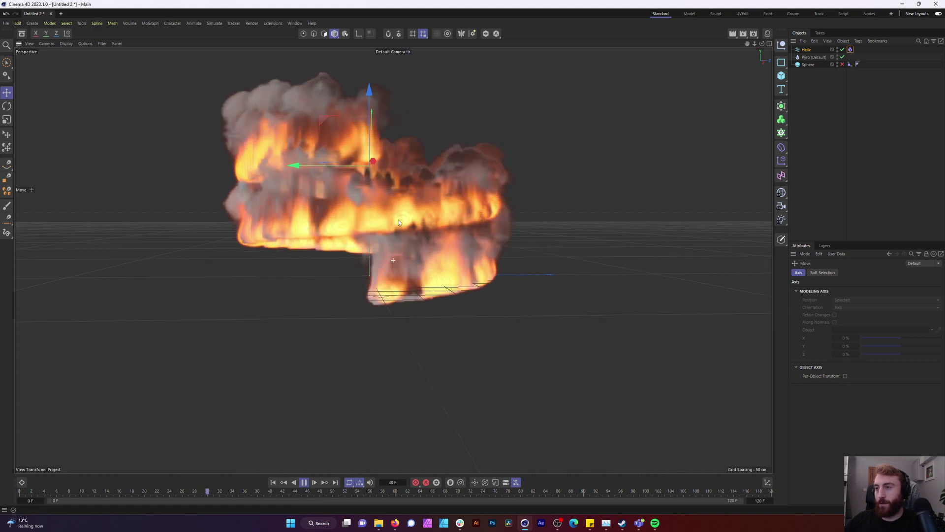
left_click_drag(399, 223, 441, 221, "alt")
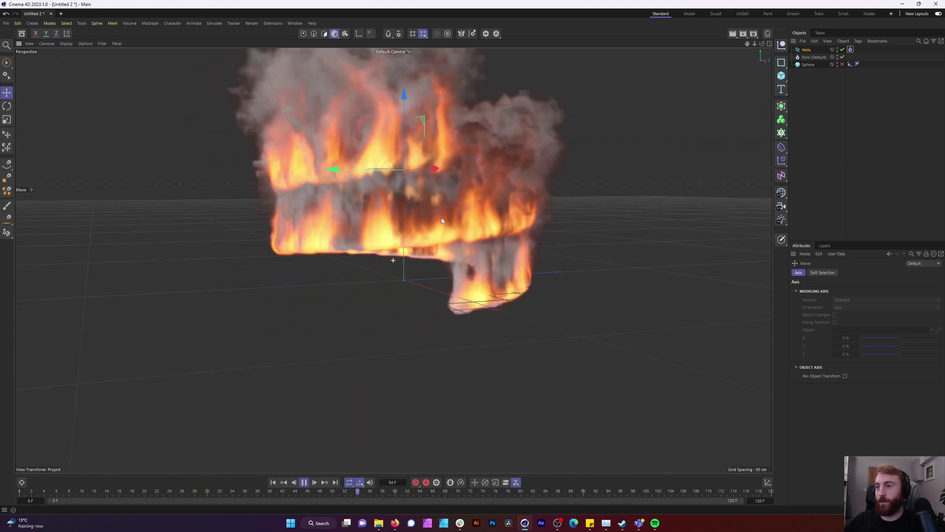
key("F8")
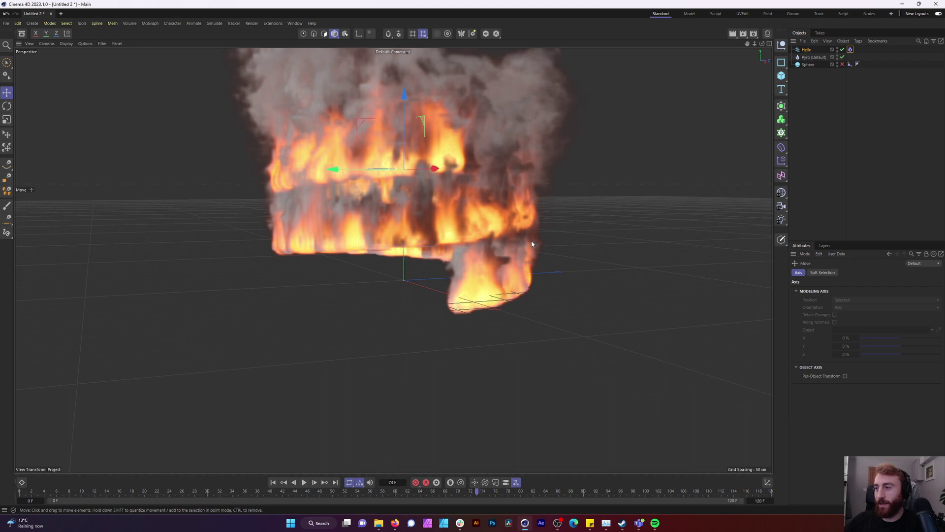
left_click_drag(531, 243, 279, 243, "alt")
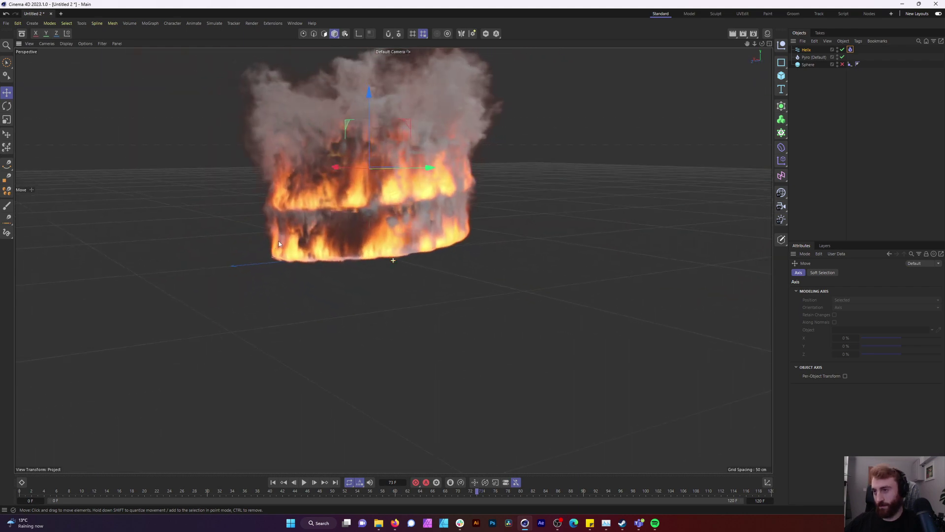
left_click_drag(343, 212, 444, 182, "alt")
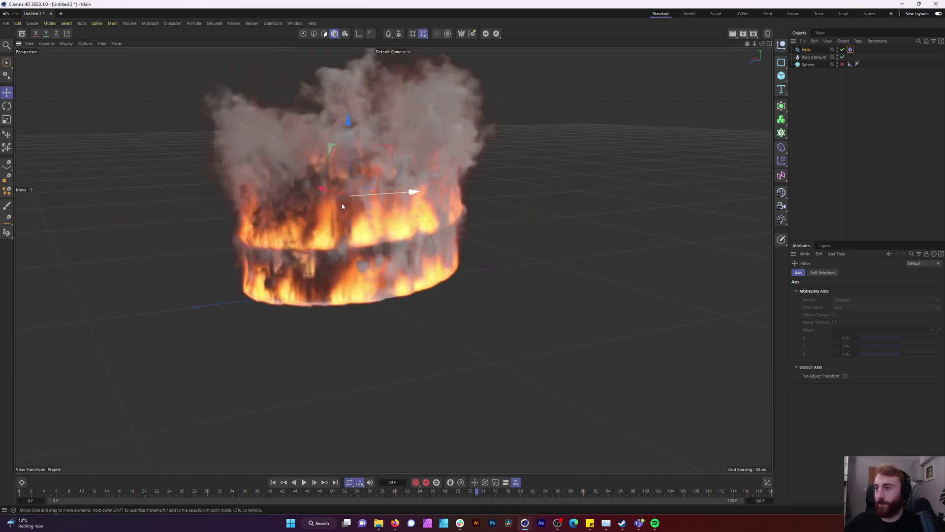
left_click_drag(341, 202, 178, 209, "alt")
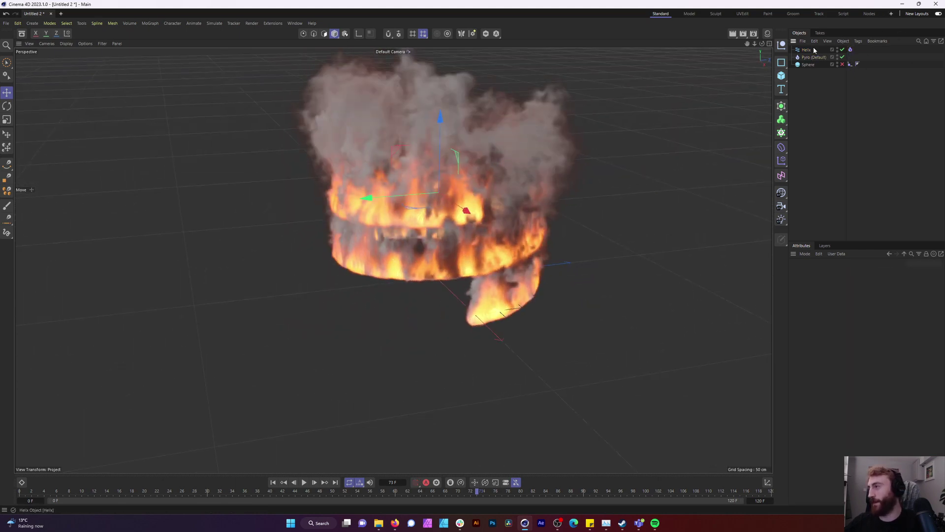
Set the Surface Thickness of the Helix's Pyro tag to 5 cm.
left_click(850, 49)
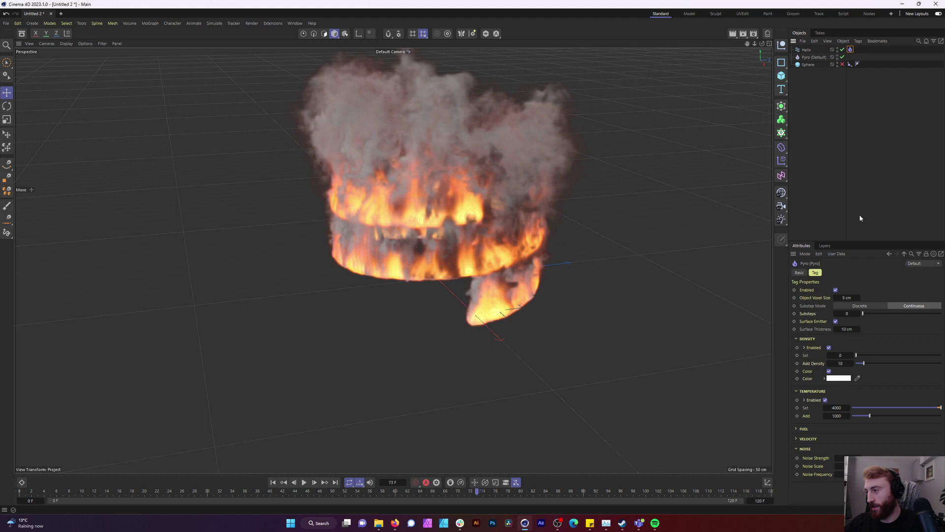
left_click_drag(576, 137, 524, 99, "alt")
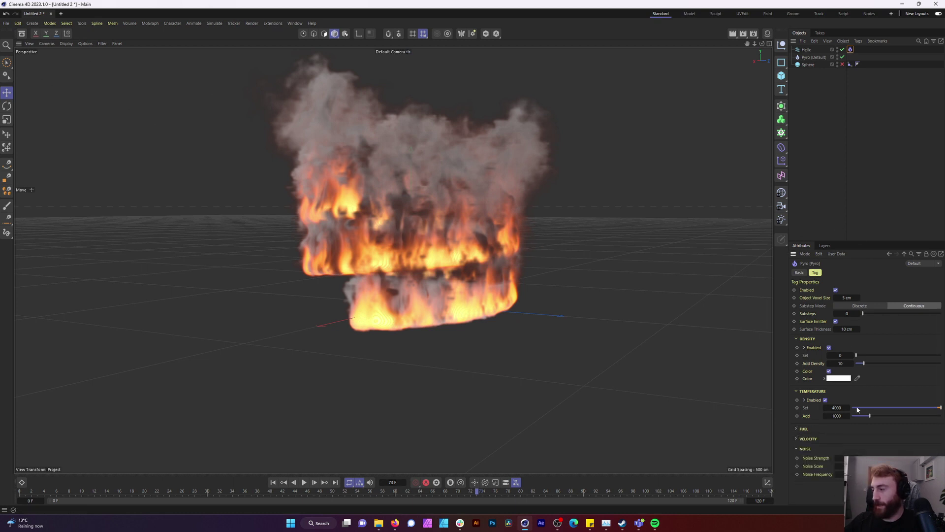
left_click(846, 329)
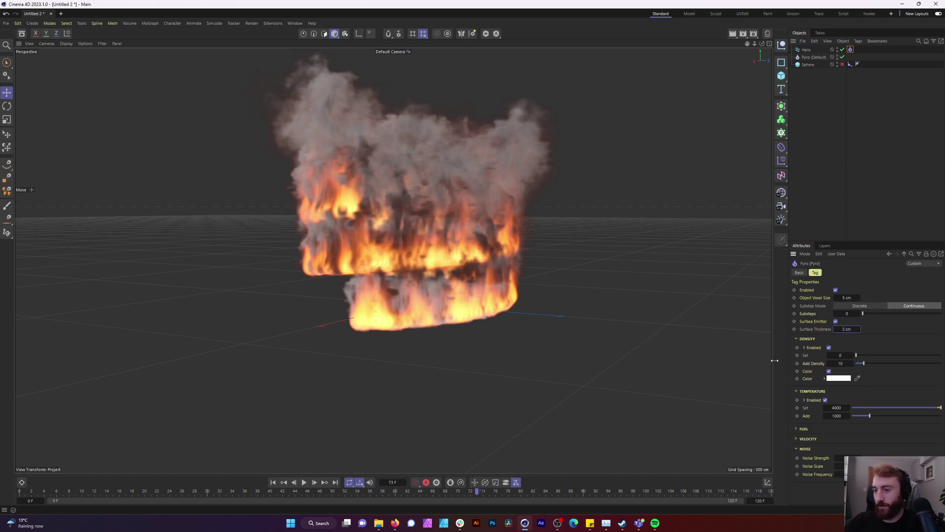
Play the simulation from frame 0 to examine the fire with the reduced surface thickness, then stop playback.
left_click(20, 491)
left_click(304, 482)
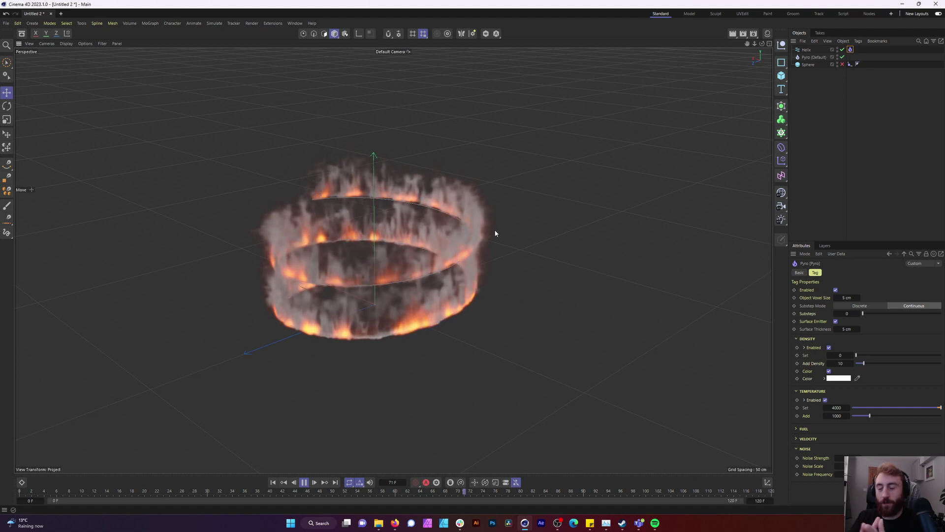
scroll(462, 230, "up", 2)
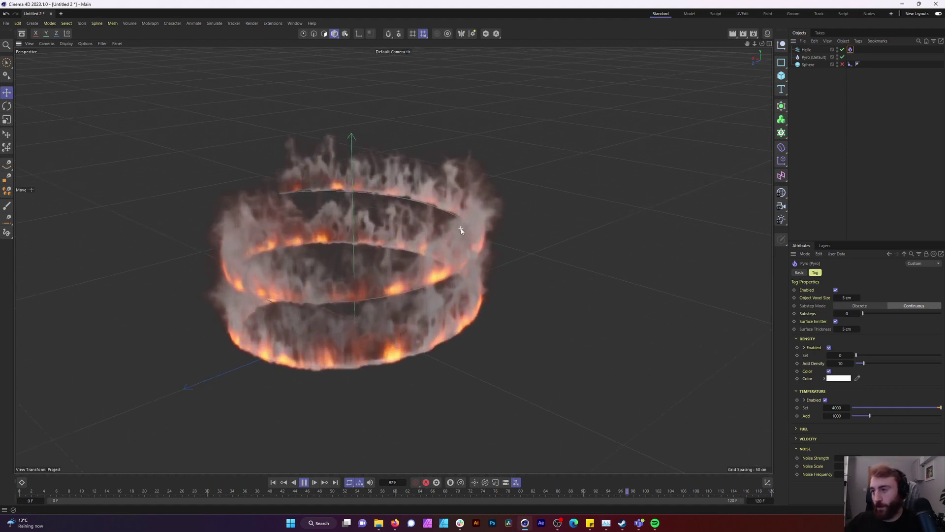
left_click_drag(461, 231, 305, 376, "alt")
key("F8")
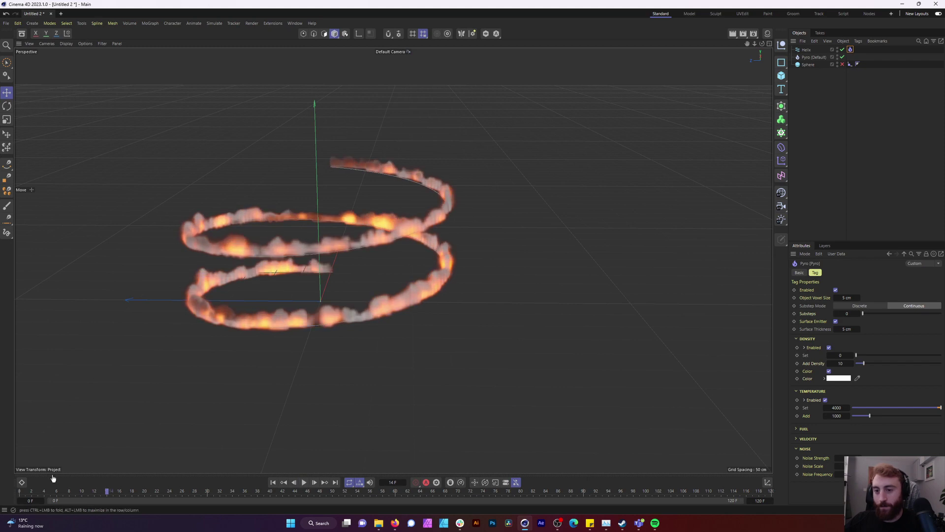
Set the Pyro tag's Object Voxel Size to 2 cm and preview the simulation from frame 0, rewinding after the run.
left_click(20, 491)
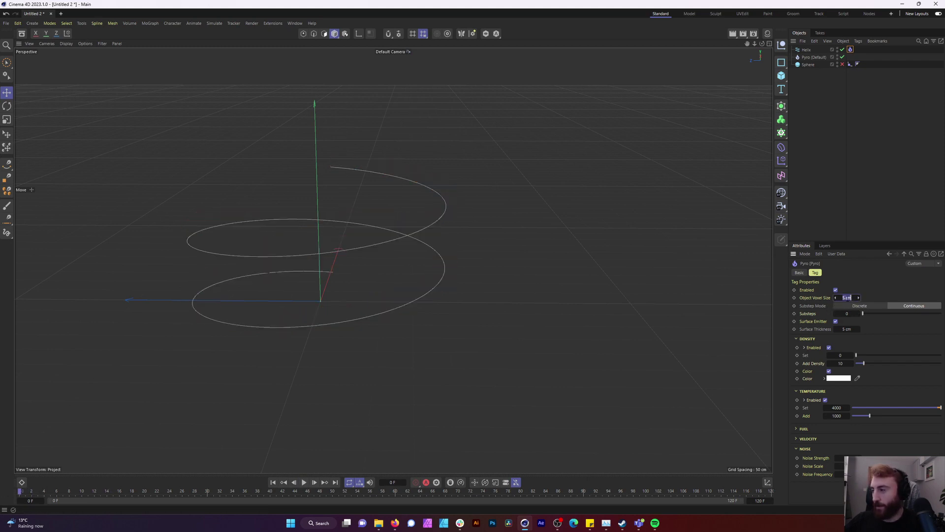
left_click(295, 434)
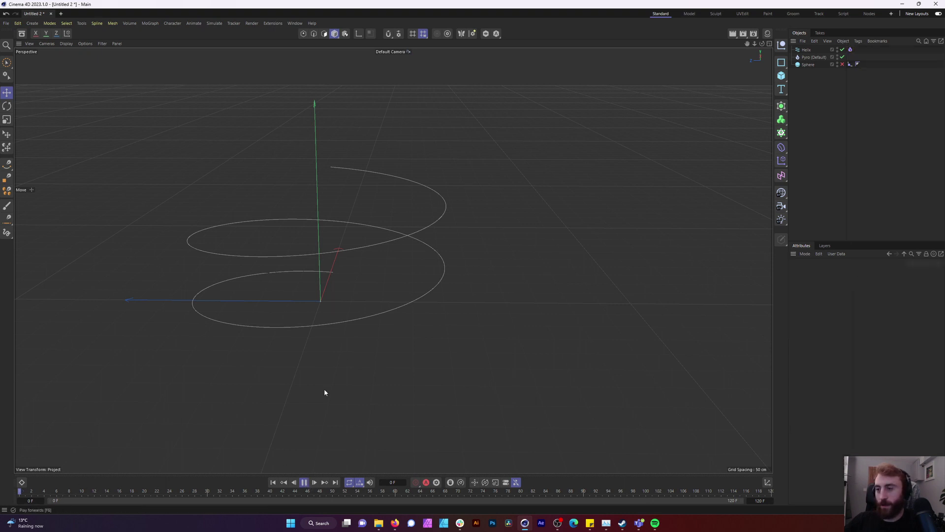
left_click(304, 483)
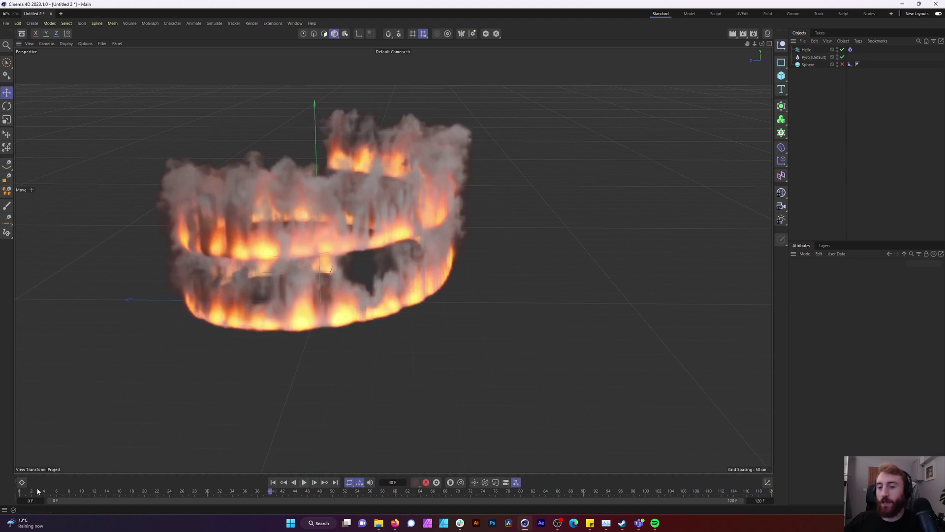
left_click_drag(37, 491, 20, 491)
Set the Voxel Size of the Pyro (Default) object to 2 cm.
left_click(850, 49)
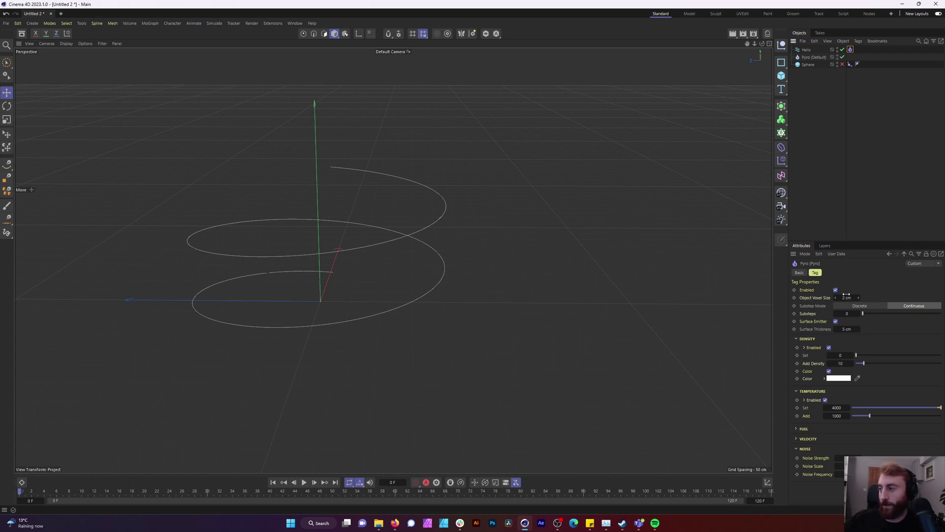
left_click(815, 57)
left_click(885, 273)
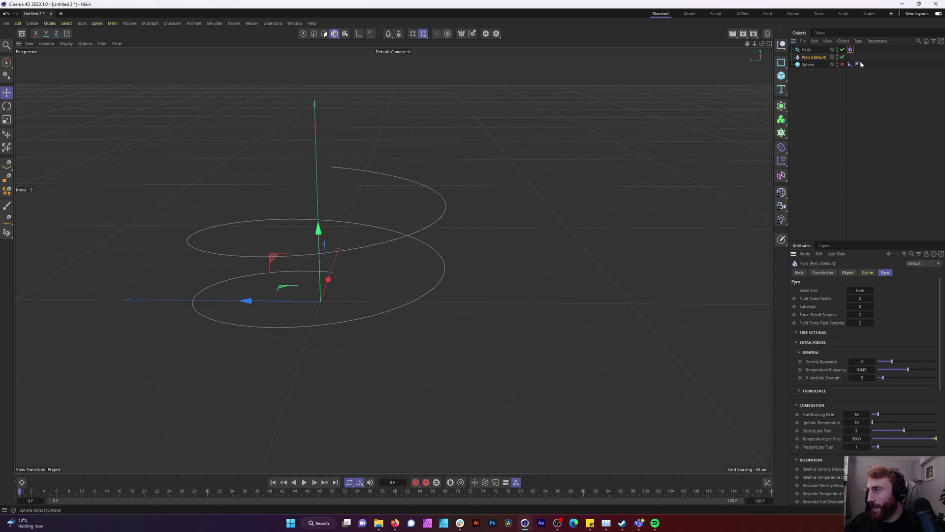
double_click(862, 291)
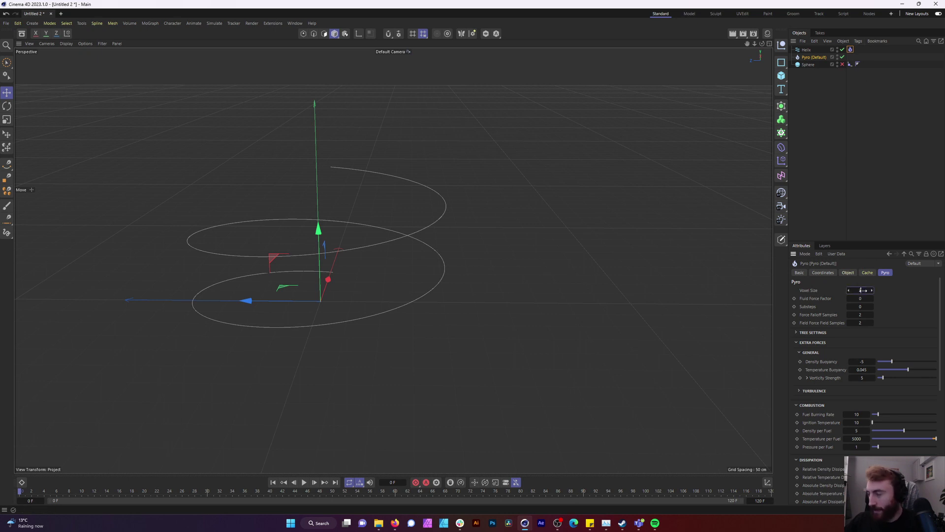
type("2")
Play the simulation, pause it at frame 43, and examine the fire detail from several angles.
left_click(304, 483)
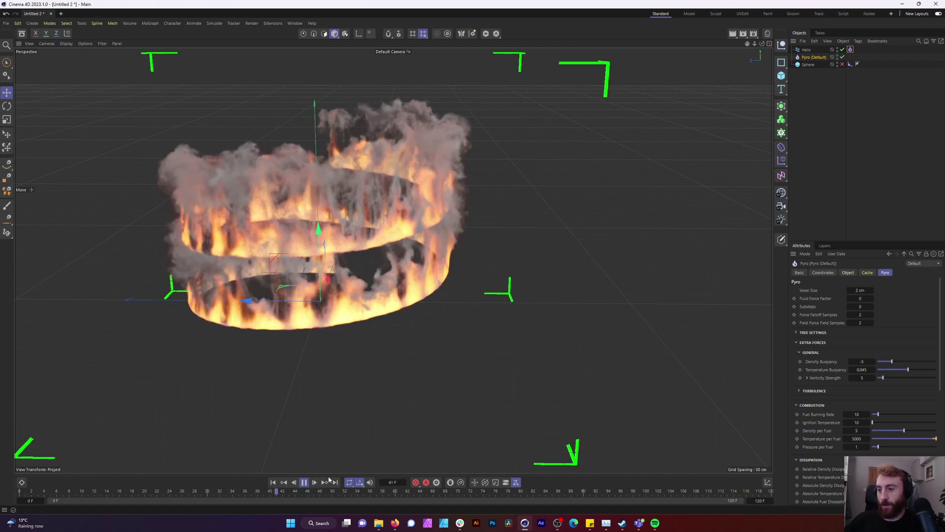
key("space")
left_click_drag(399, 223, 152, 244, "alt")
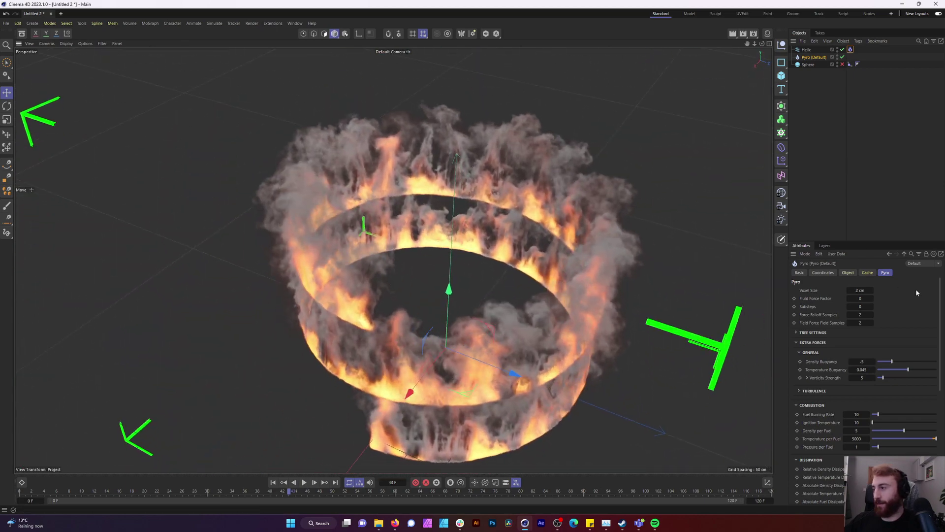
left_click_drag(616, 276, 640, 173, "alt")
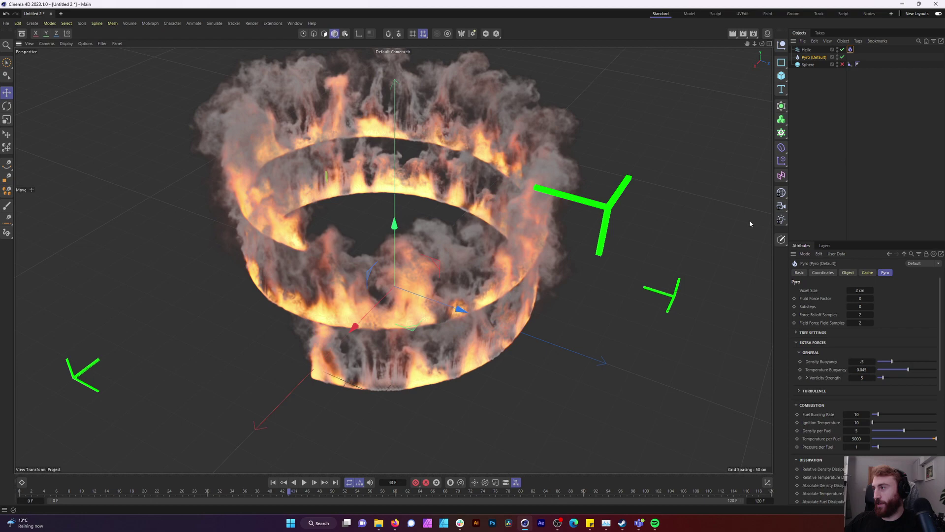
left_click_drag(749, 223, 940, 5, "alt")
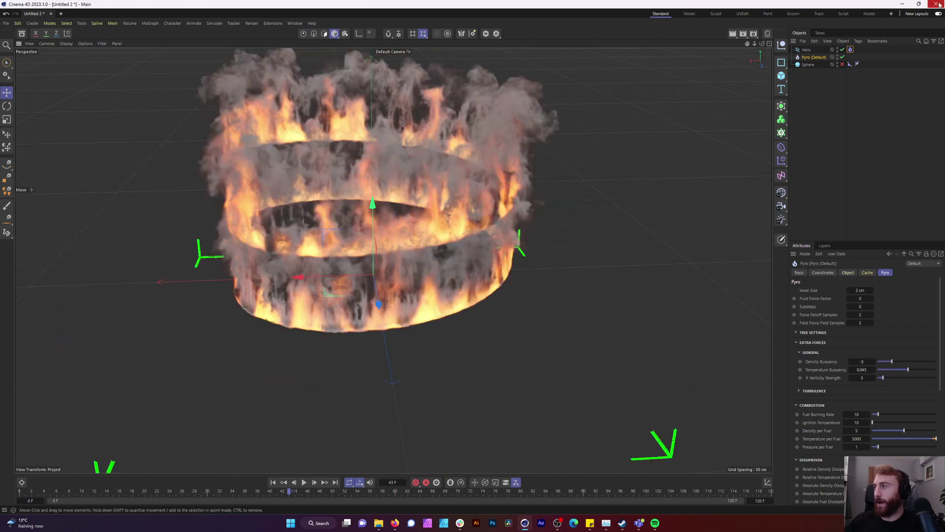
Review the Helix's Pyro tag settings and examine the paused fire from another angle.
left_click(851, 50)
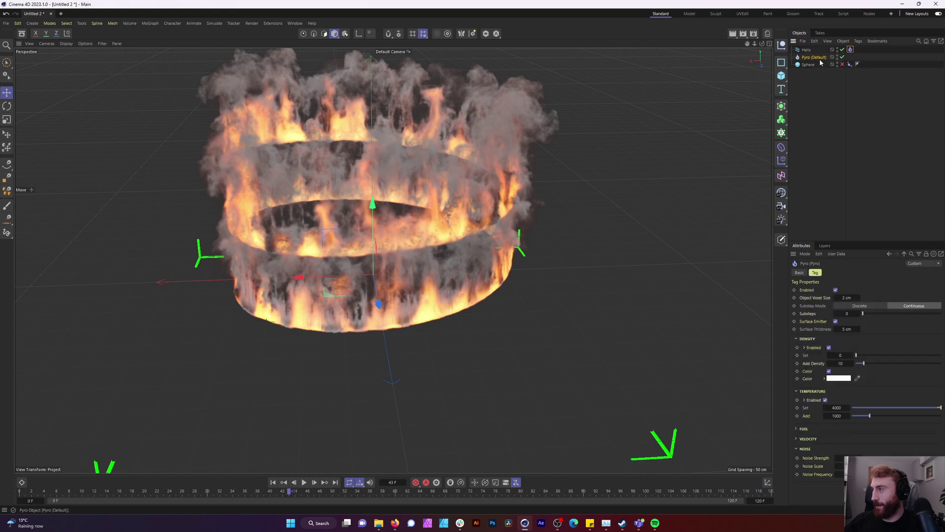
left_click(829, 57)
left_click(850, 50)
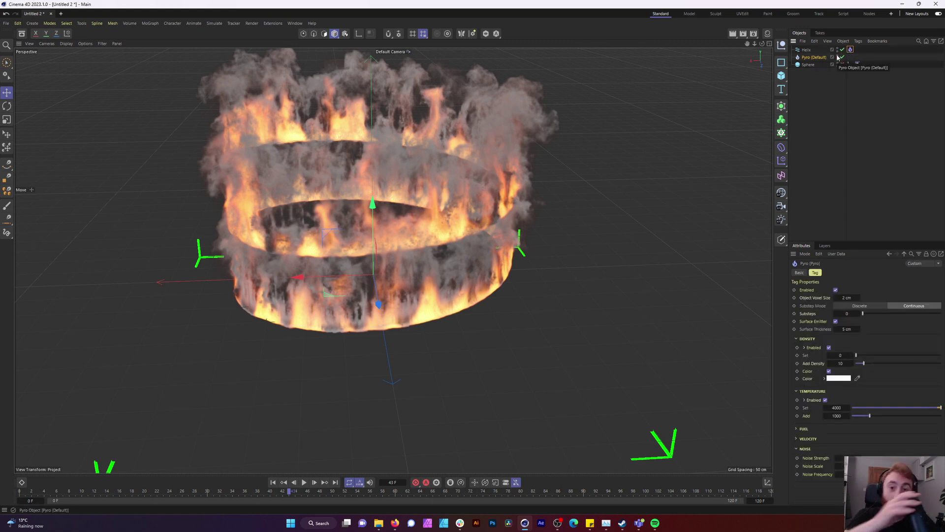
left_click_drag(543, 161, 877, 4, "alt")
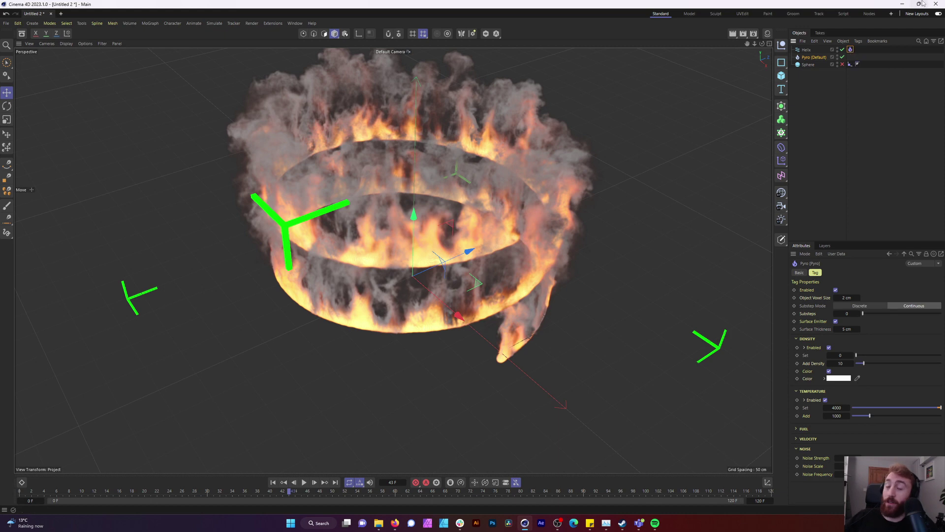
mouse_move(923, 3)
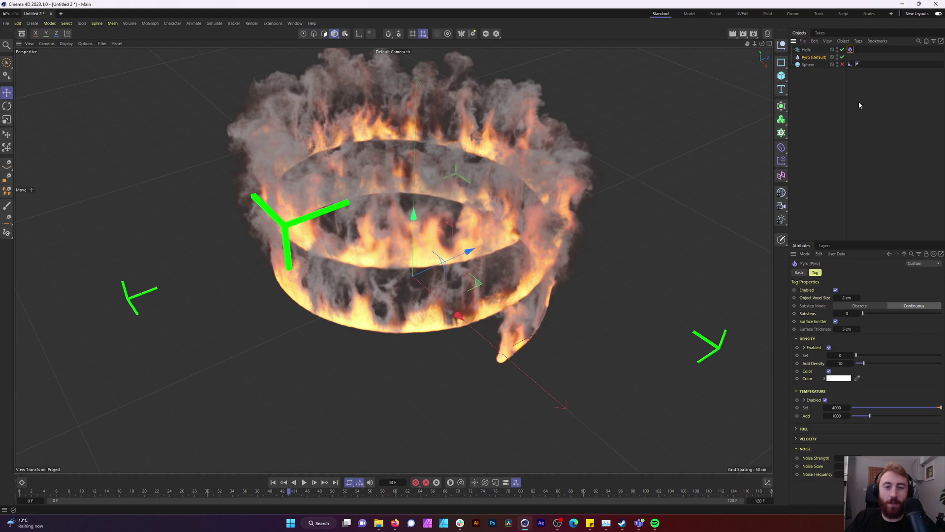
Add a Rotation force to the scene.
left_click_drag(605, 108, 509, 235, "alt")
left_click(214, 23)
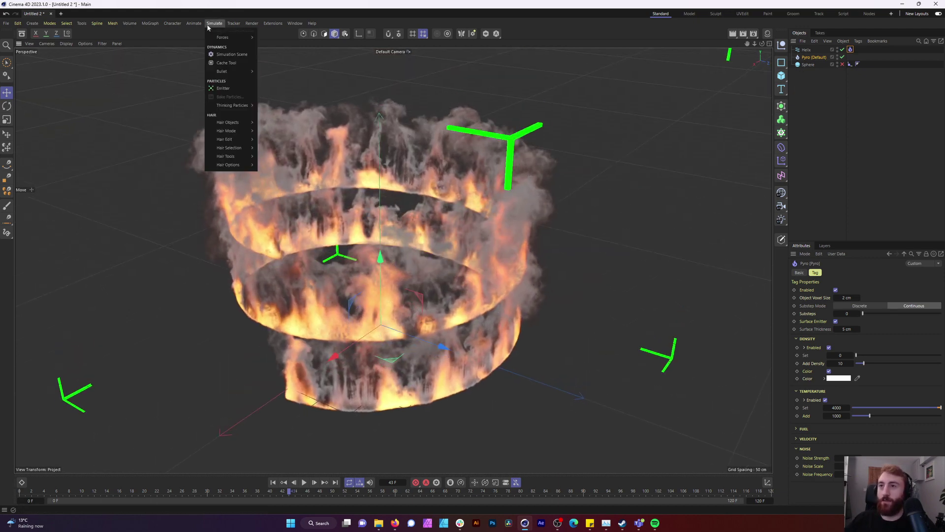
mouse_move(227, 122)
left_click(274, 91)
left_click_drag(306, 112, 387, 243, "alt")
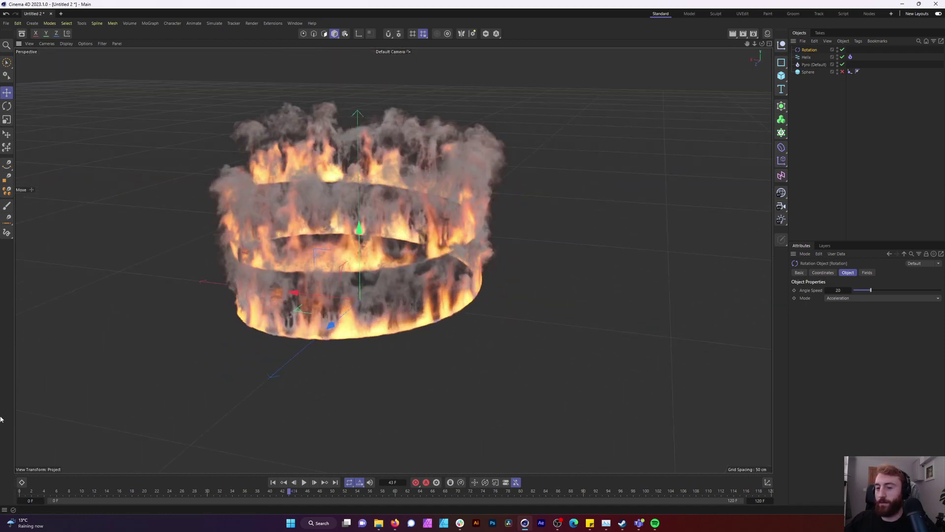
Play the simulation from frame 0 to examine how the Rotation force swirls the fire, then stop playback.
key("shift+f")
key("F8")
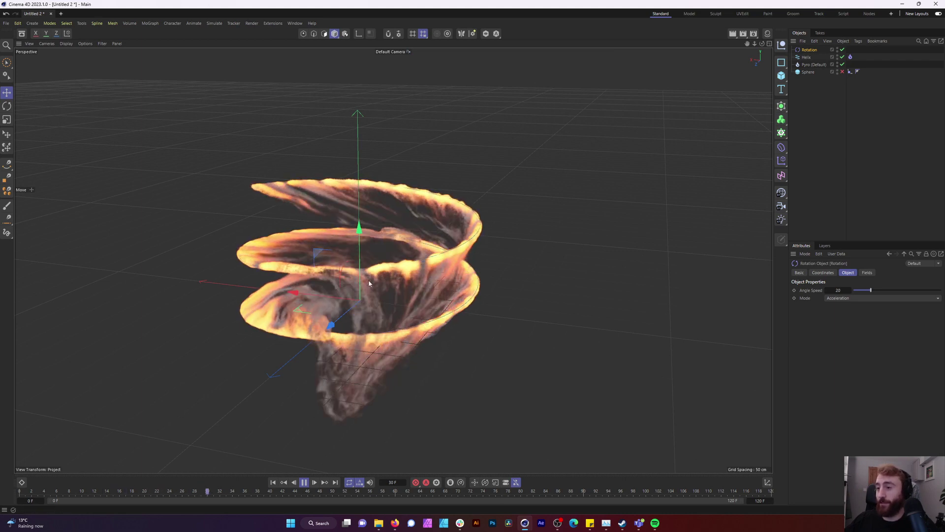
left_click_drag(436, 218, 367, 174, "alt")
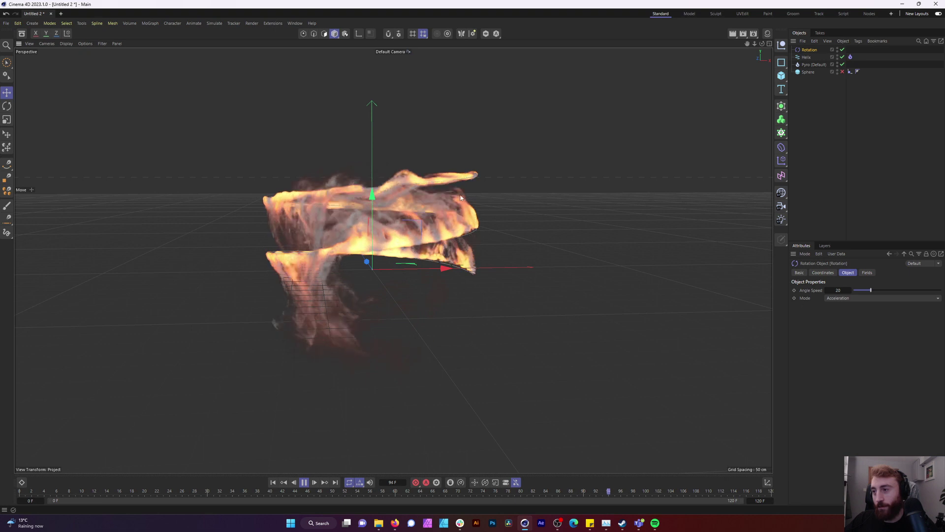
left_click(304, 482)
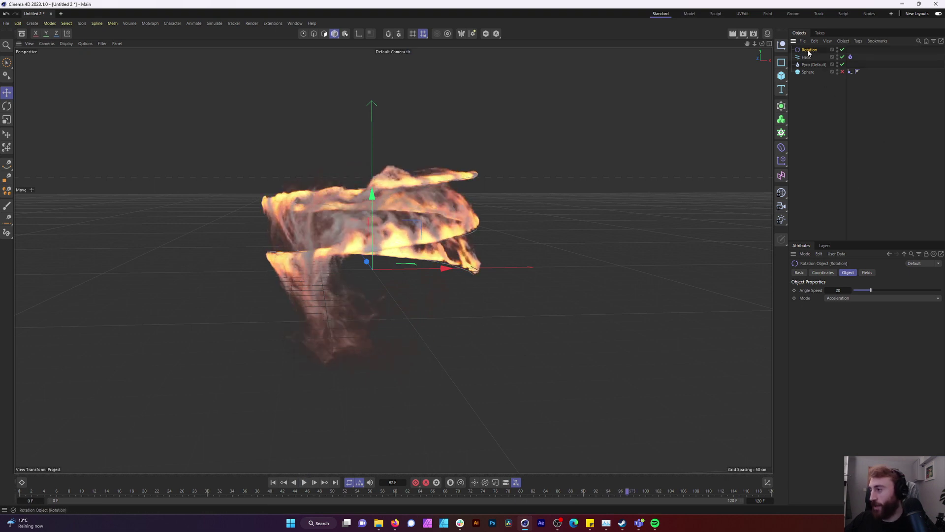
Set the Rotation force's pitch to 90° in its coordinates.
left_click(822, 272)
left_click(875, 308)
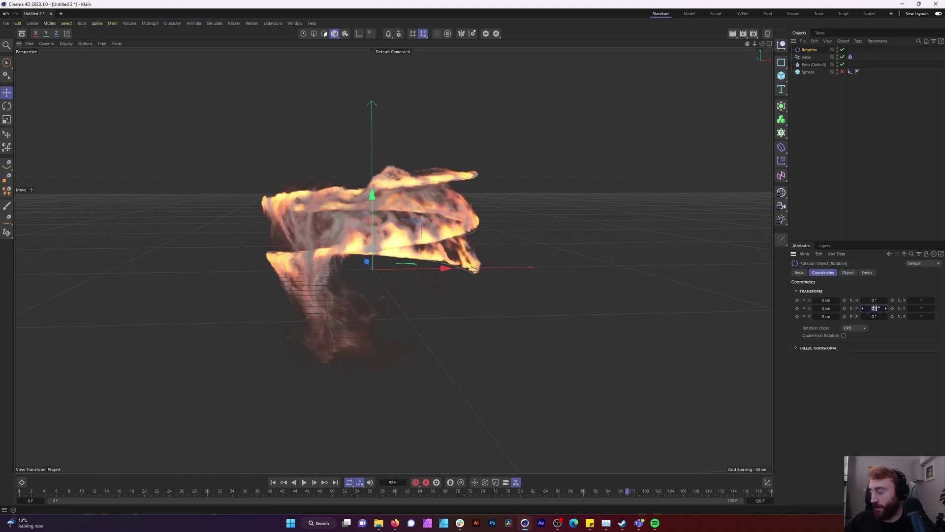
type("90")
key("Return")
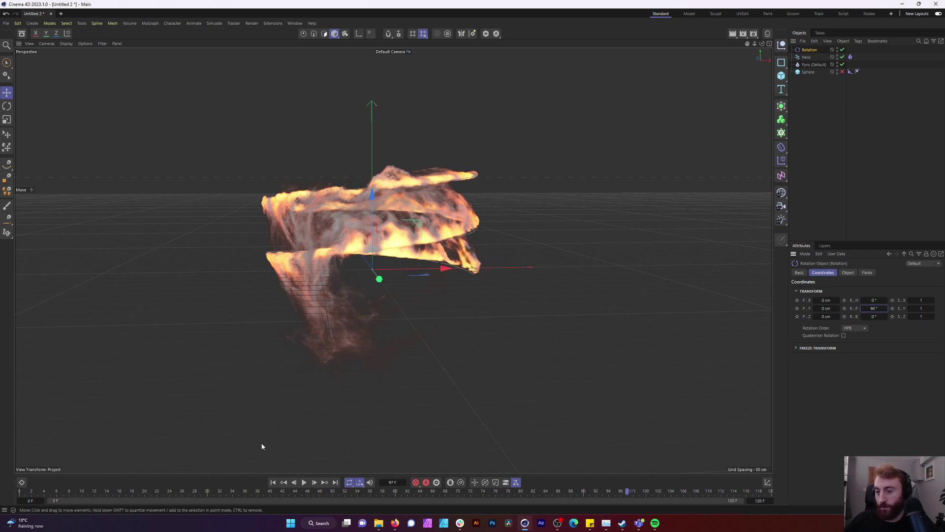
Play the simulation from frame 0 to examine the reoriented swirl from several angles, and stop at frame 56.
left_click(273, 482)
left_click(304, 482)
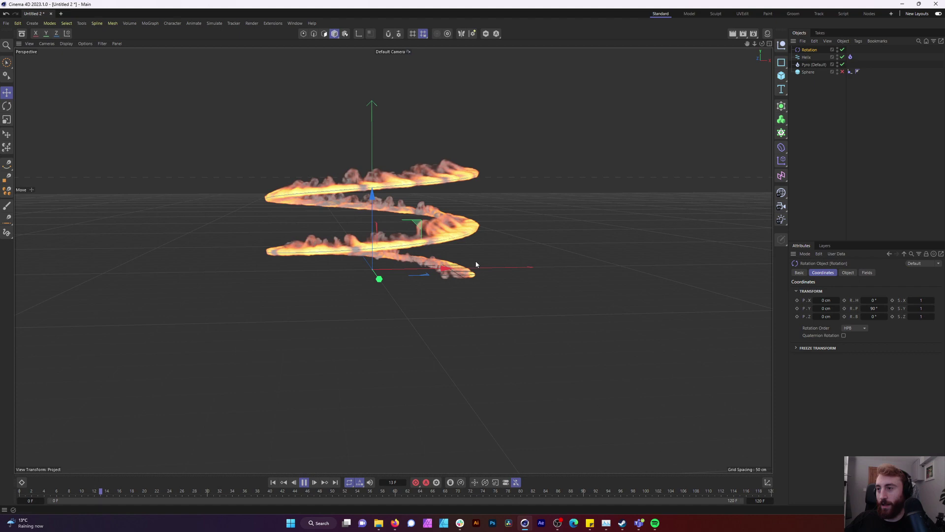
left_click_drag(477, 266, 270, 228, "alt")
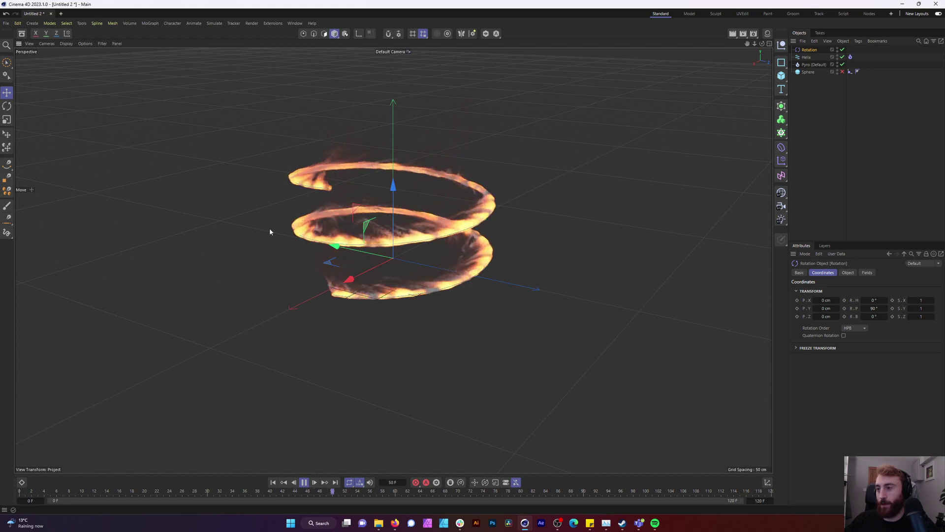
key("F8")
left_click_drag(472, 117, 439, 149, "alt")
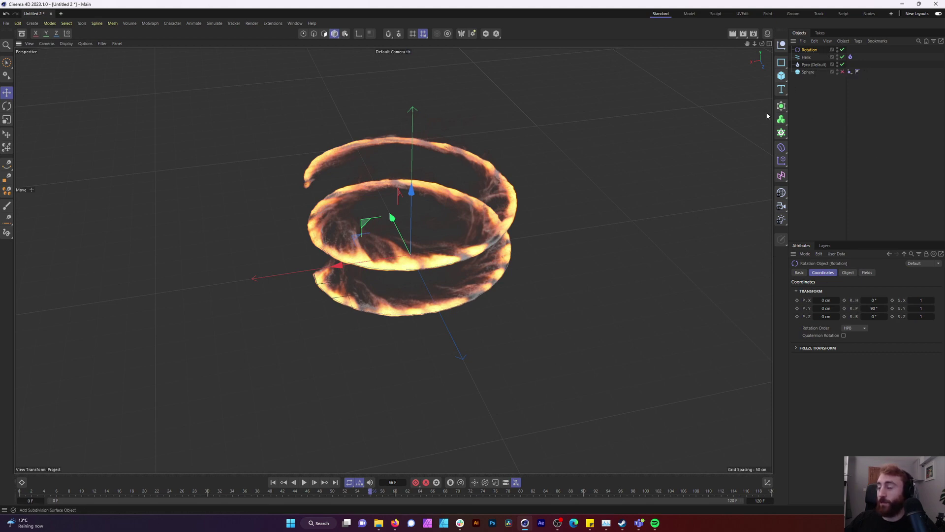
Add a Flower spline and rotate it 90° so it lies flat on the ground plane.
left_click(807, 58)
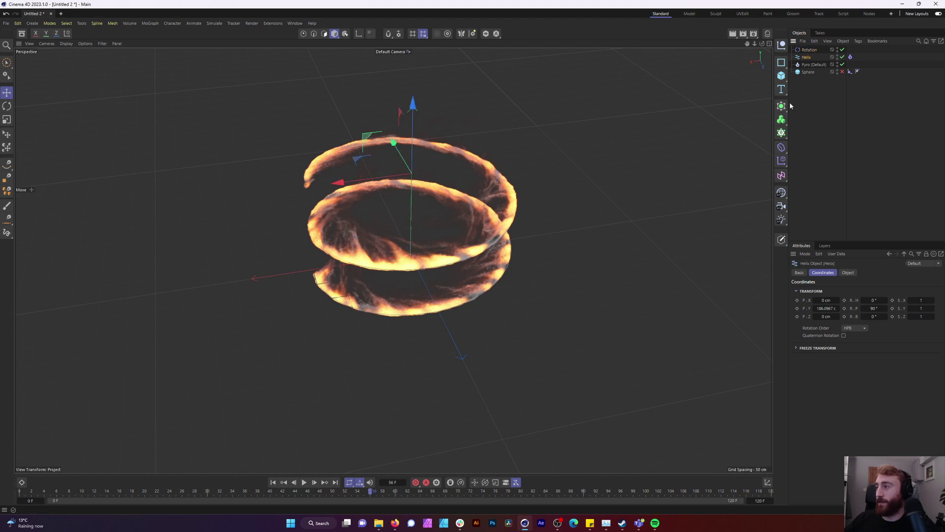
left_click(782, 63)
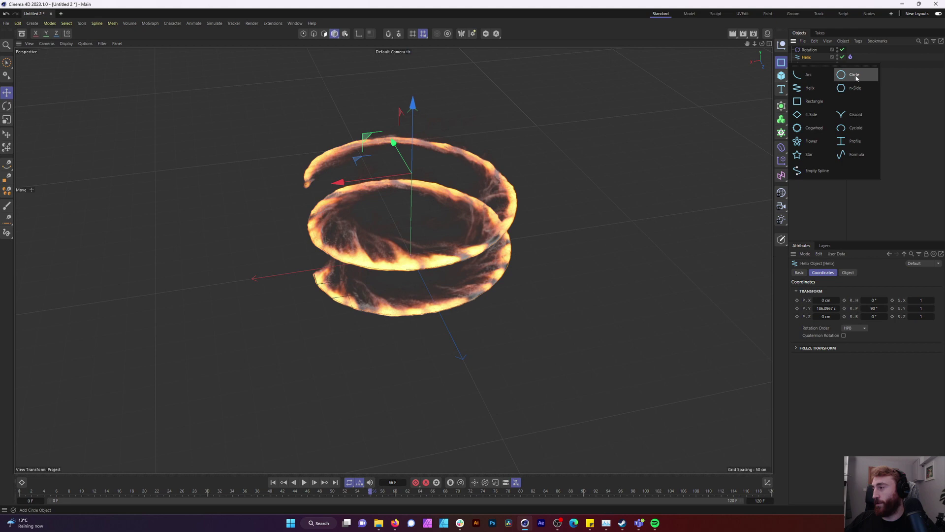
left_click(810, 142)
left_click_drag(443, 172, 380, 201, "alt")
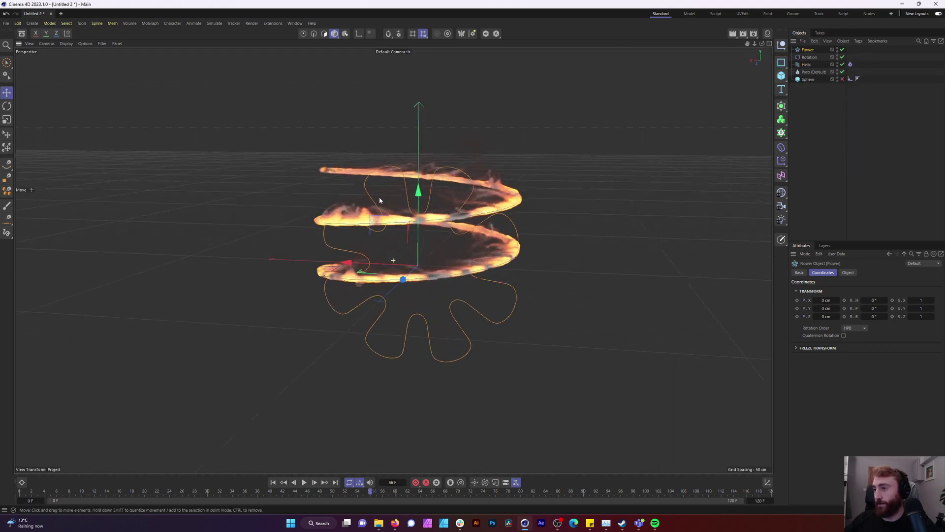
key("r")
left_click_drag(411, 247, 428, 220)
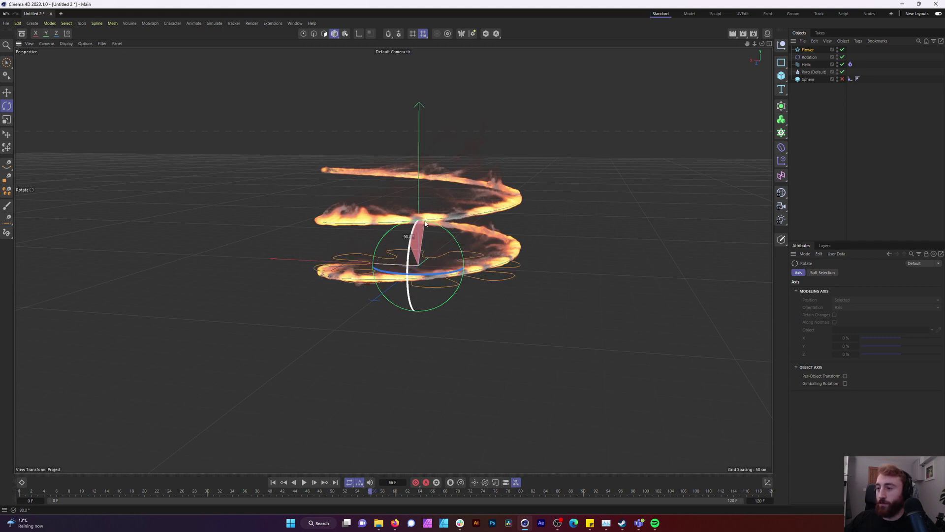
Transfer the Pyro tag from the disabled Helix to the Flower and play the simulation up to frame 61.
left_click_drag(578, 173, 530, 194, "alt")
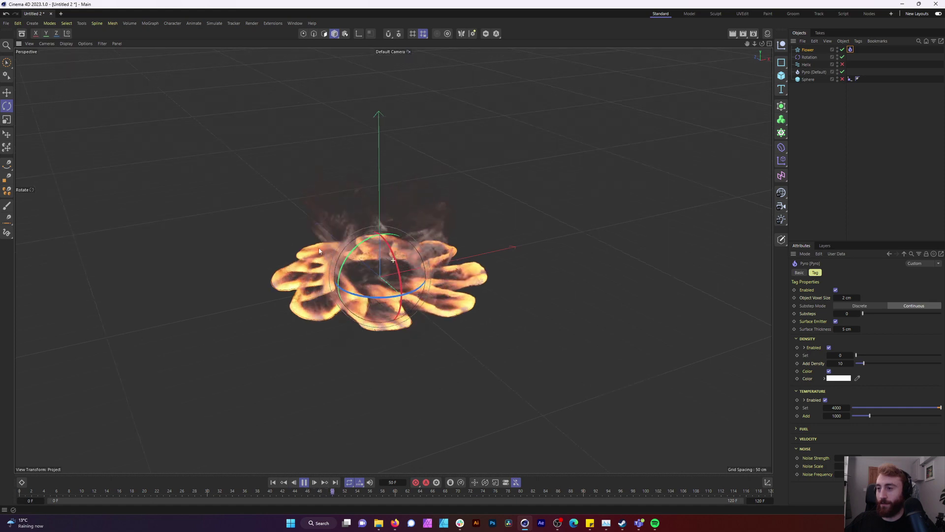
left_click_drag(394, 199, 367, 207, "alt")
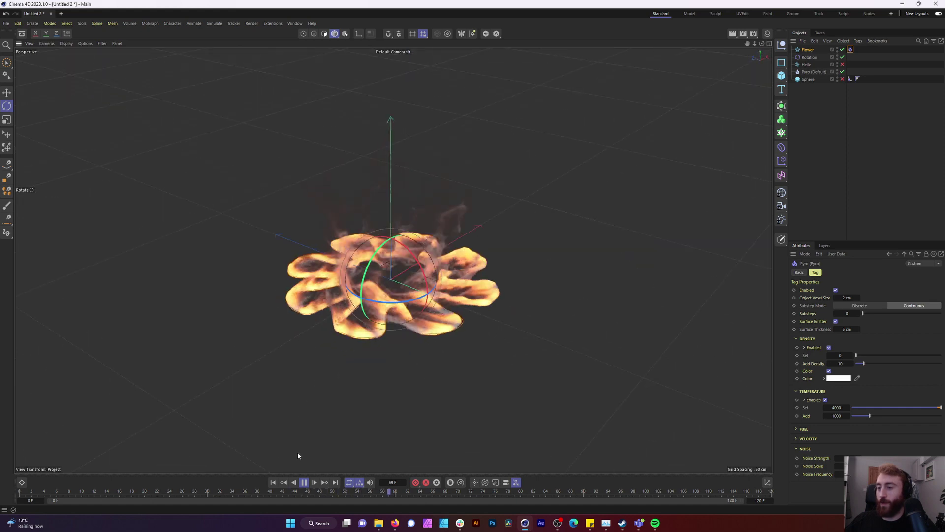
left_click(304, 482)
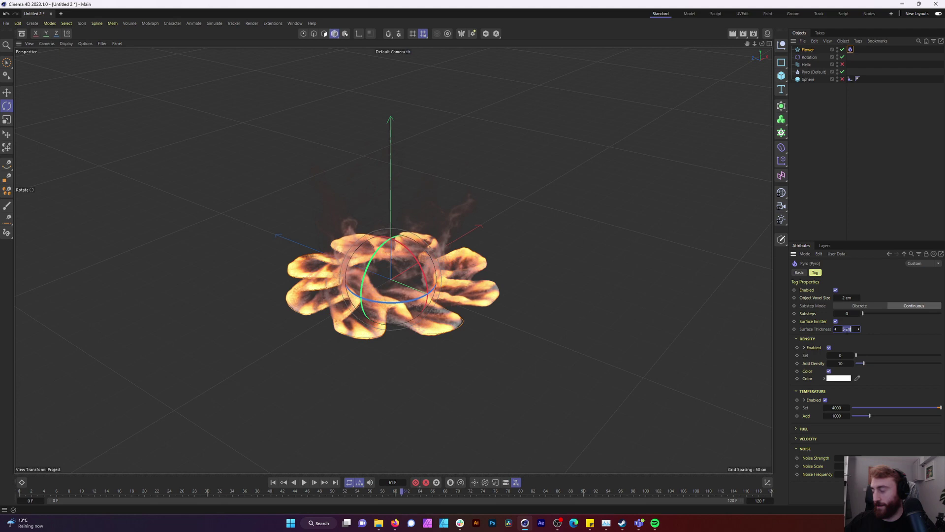
Set the Flower's Pyro surface thickness to 10 cm and replay the simulation from frame 0 up to frame 81.
key("BackSpace")
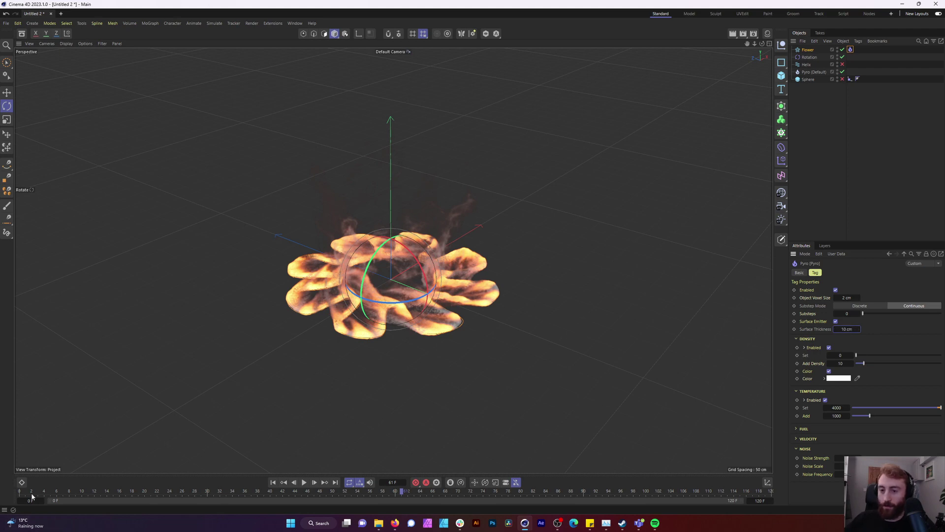
left_click_drag(1, 492, 19, 491)
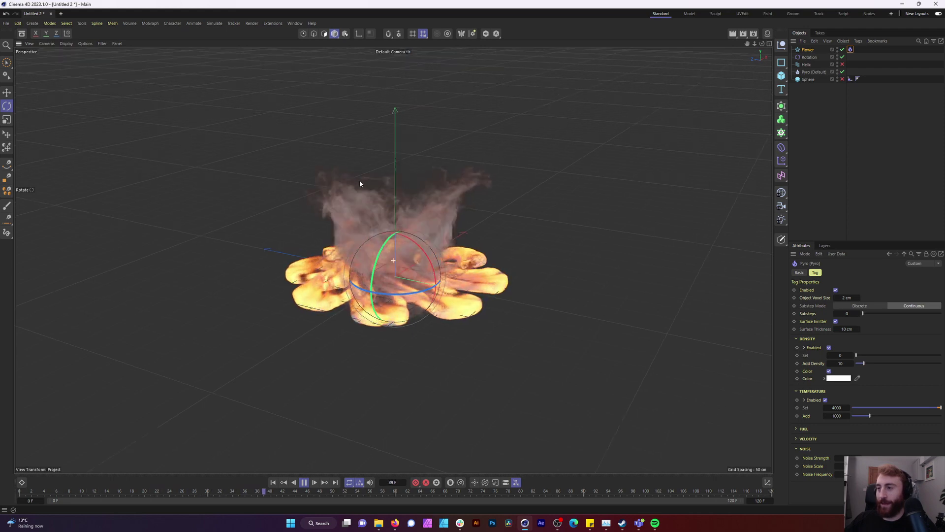
left_click_drag(358, 184, 550, 375, "alt")
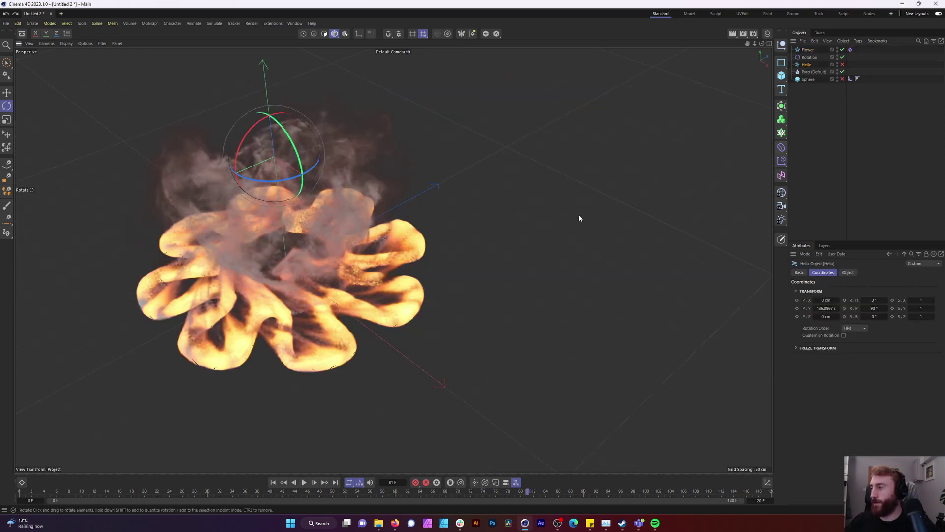
Add a MoSpline in Spline mode with the Flower as its source spline, and disable the Flower.
left_click_drag(581, 215, 602, 205, "alt")
left_click(781, 120)
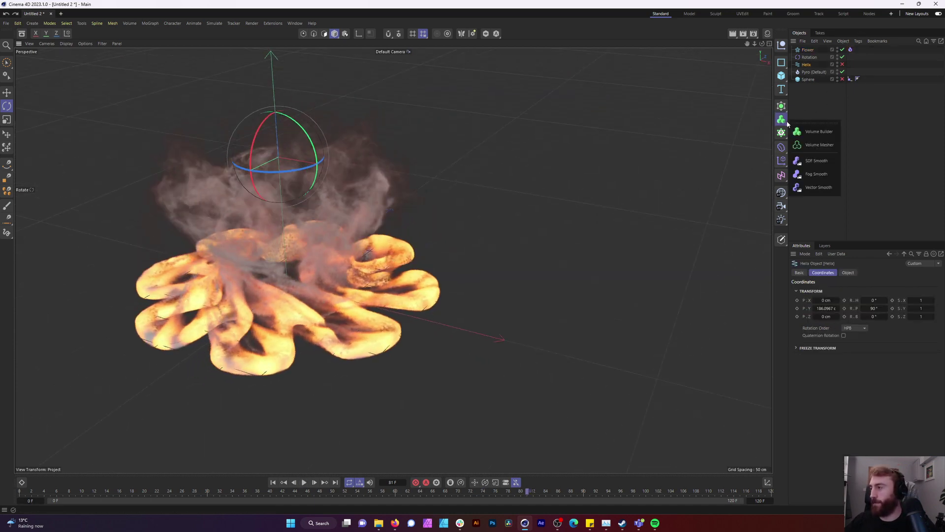
key("shift+c")
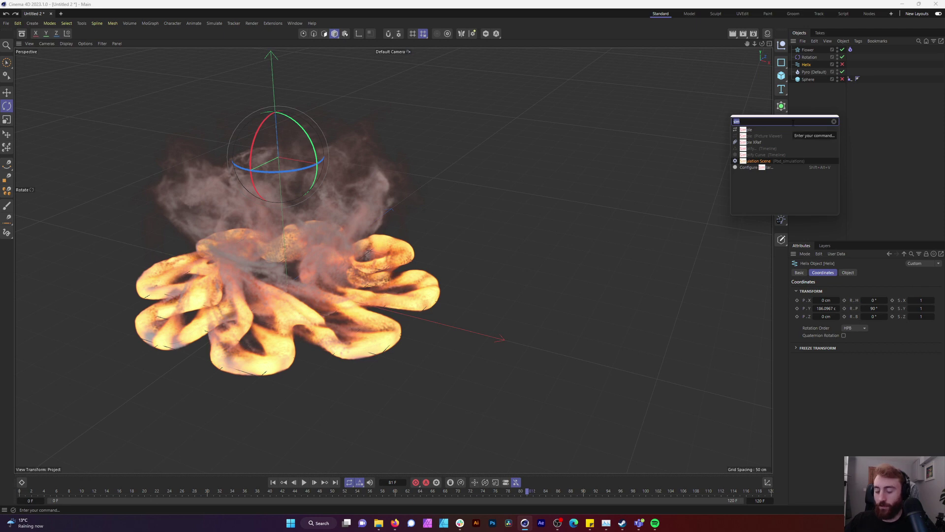
type("mospl")
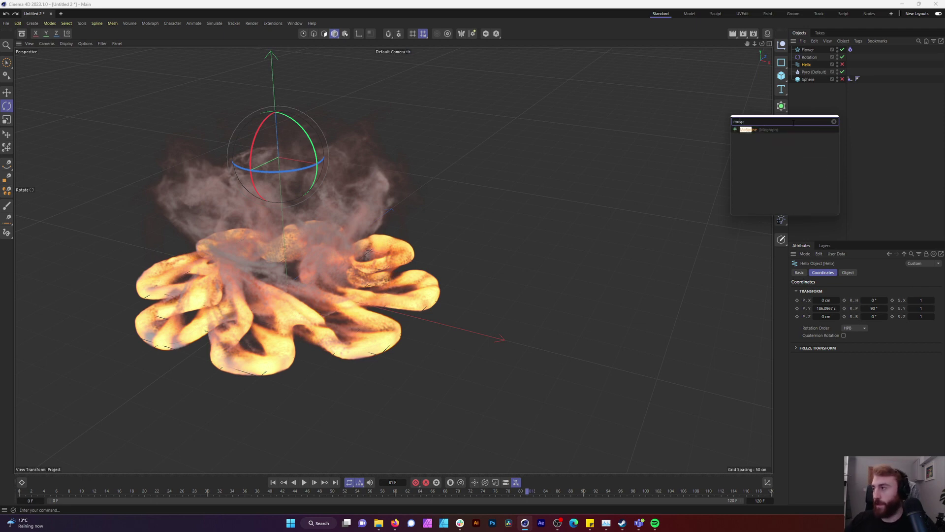
key("Return")
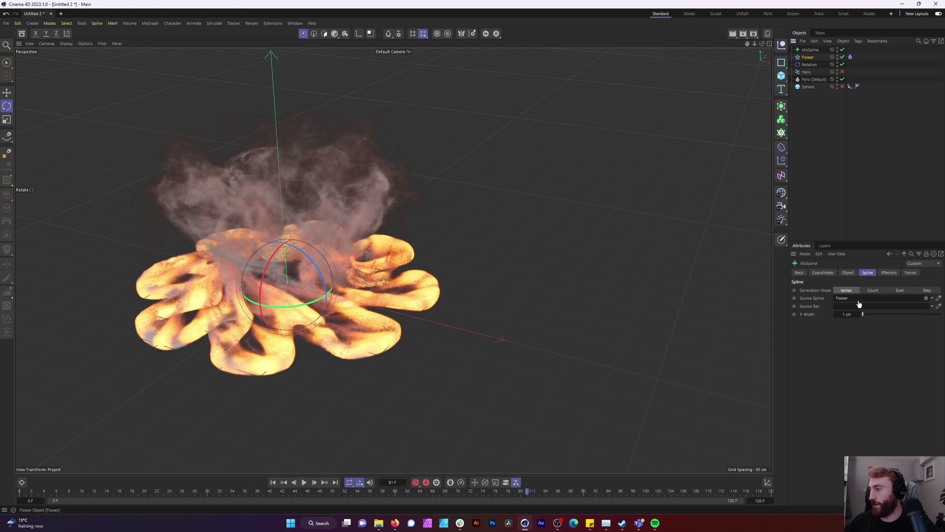
left_click_drag(859, 304, 858, 299)
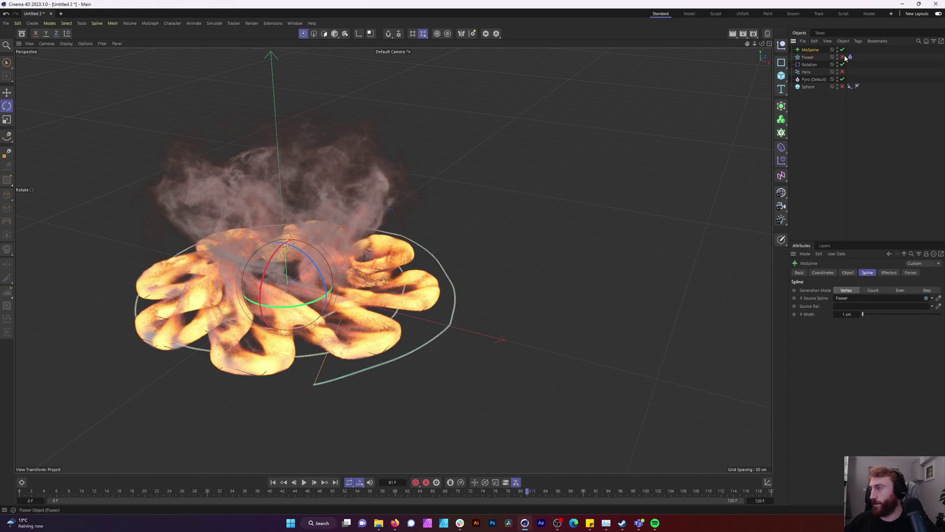
Move the Flower's Pyro tag to the MoSpline at frame 0 and briefly test the simulation.
key("shift+f")
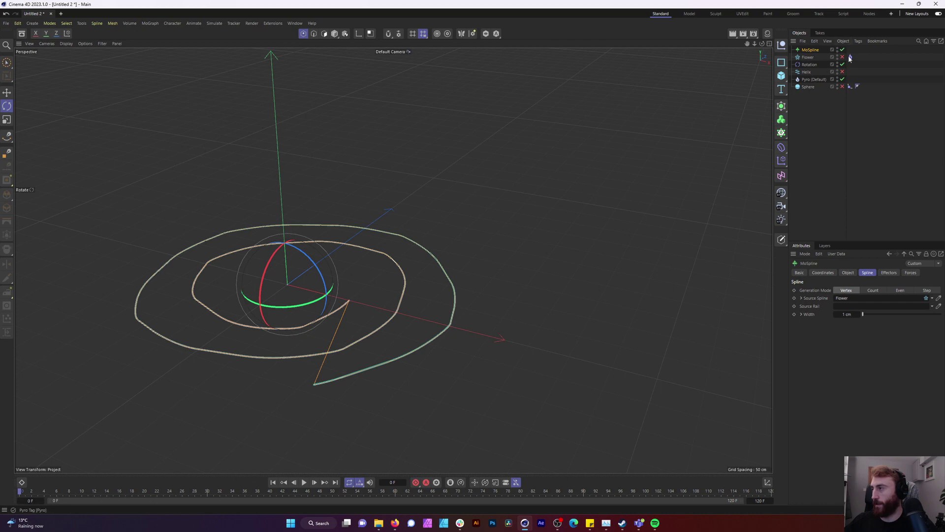
left_click_drag(852, 50, 850, 50)
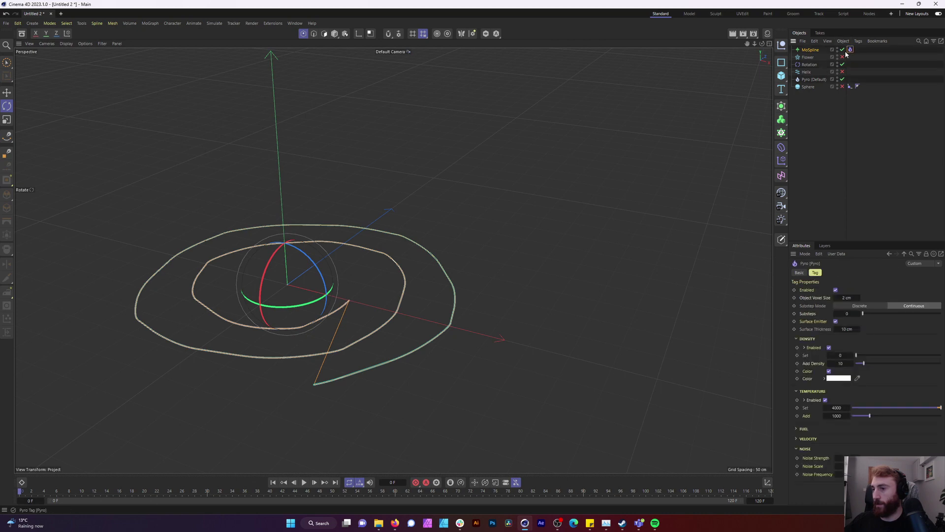
left_click(304, 483)
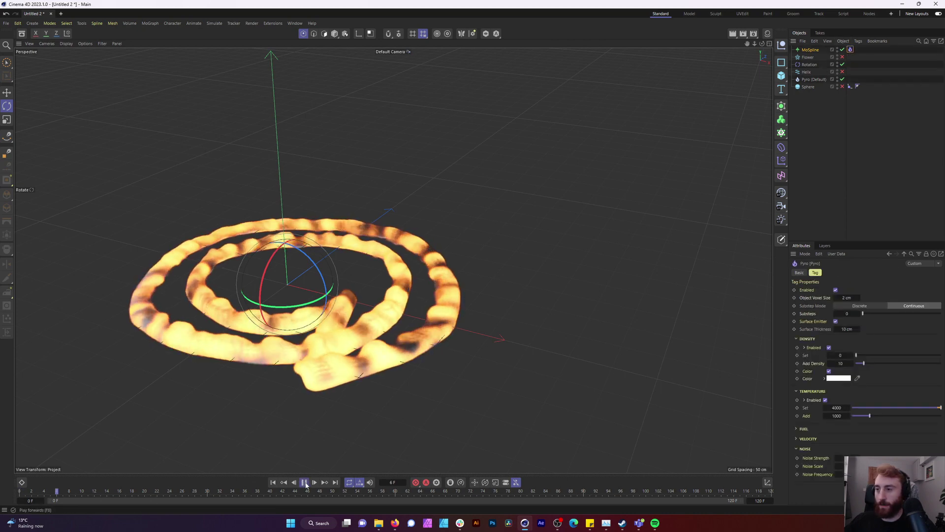
left_click_drag(29, 493, 20, 492)
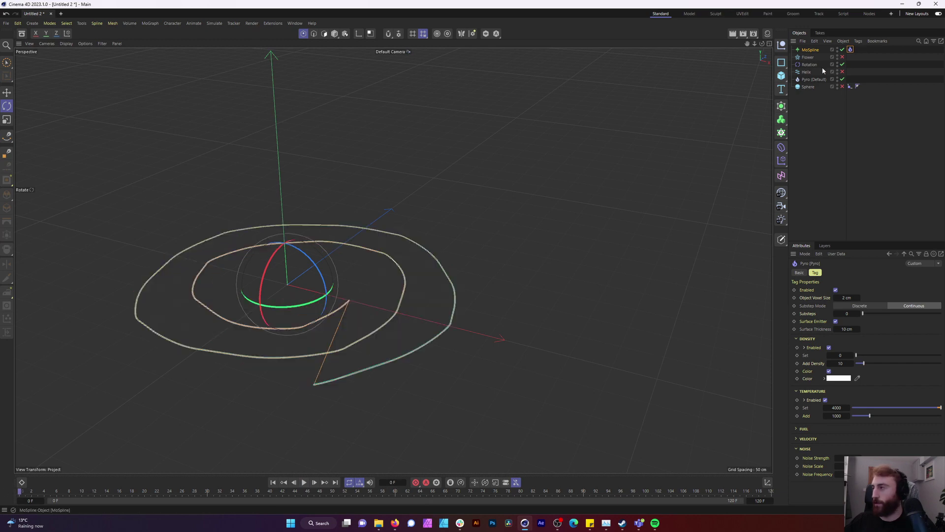
Keyframe the MoSpline's End value at 0% on frame 0 and 100% on frame 120.
left_click(811, 50)
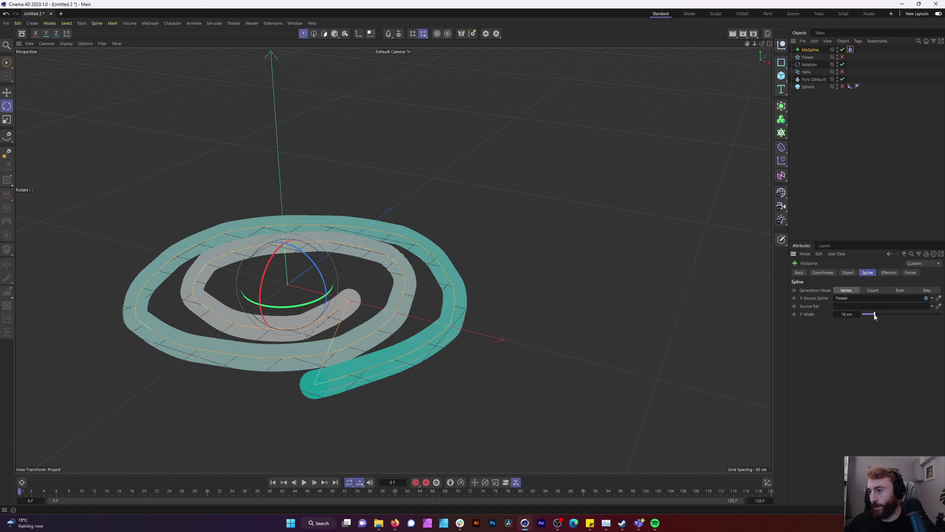
left_click(847, 272)
left_click(794, 316)
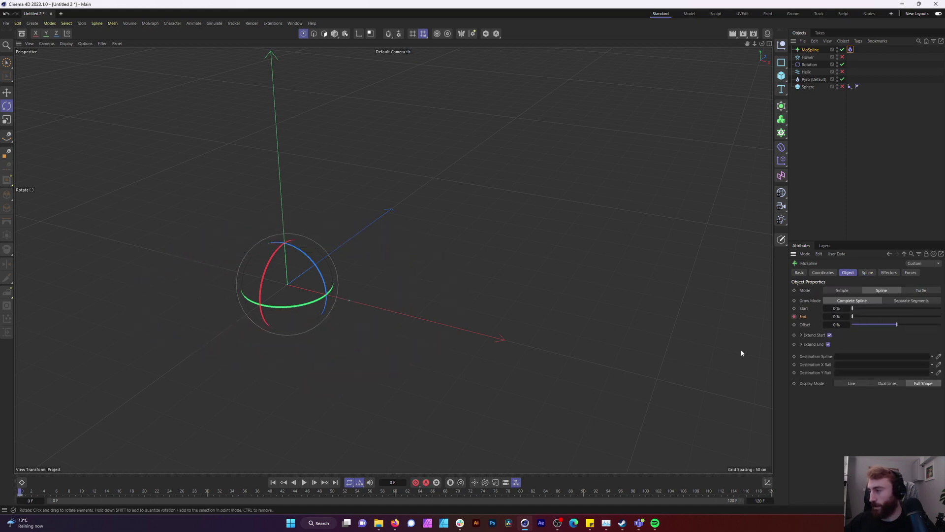
left_click(771, 492)
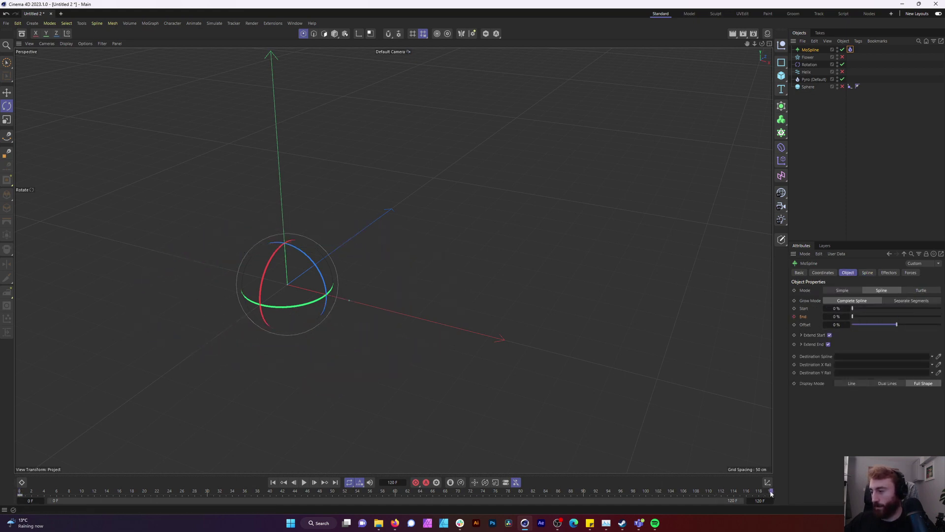
left_click_drag(857, 321, 941, 317)
left_click(794, 316)
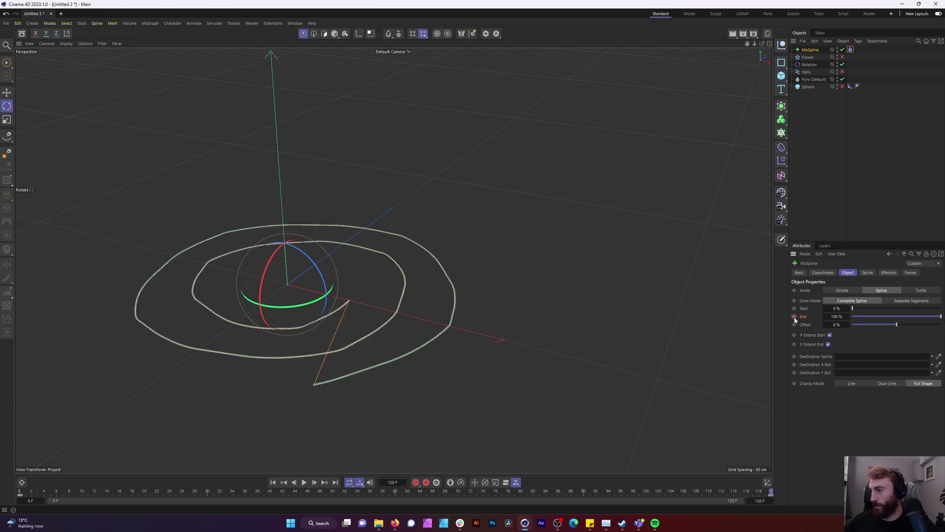
Play the simulation from the start to examine the fire along the growing MoSpline, and return to frame 0.
left_click(272, 482)
left_click(304, 484)
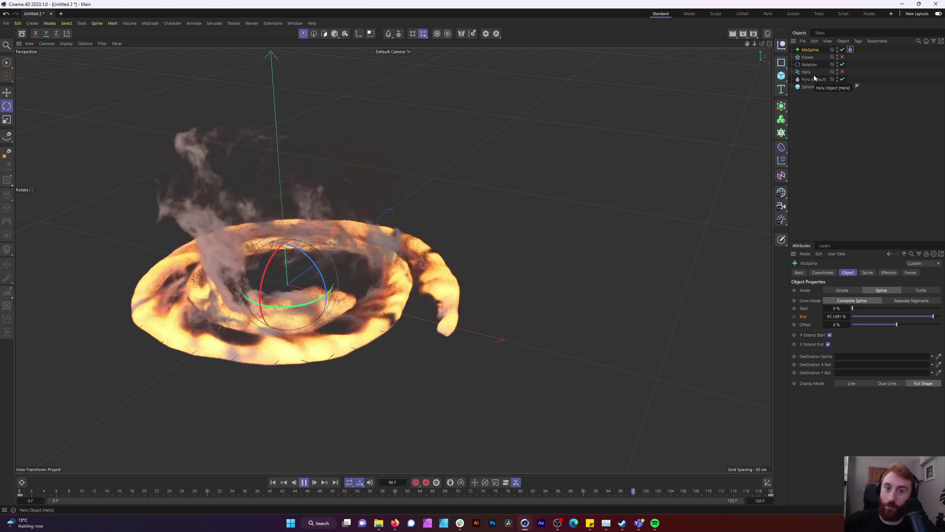
key("space")
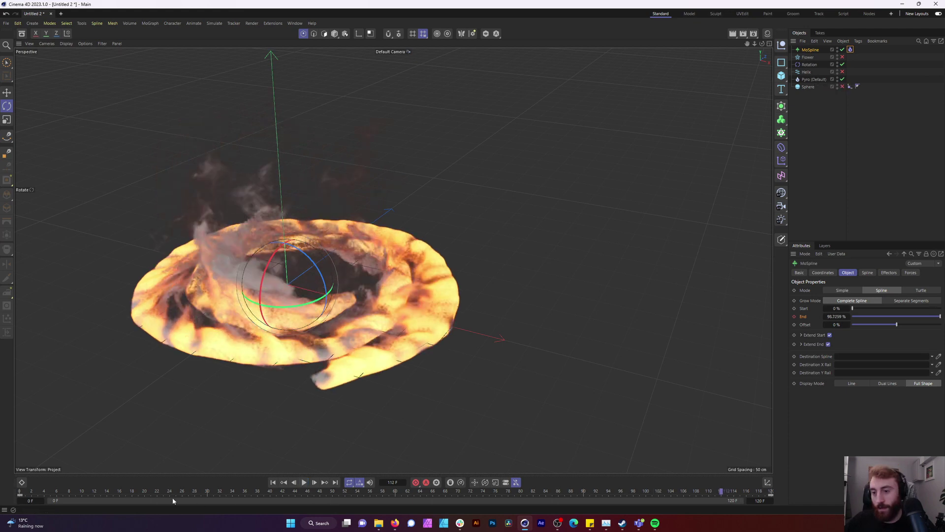
left_click_drag(57, 495, 1, 496)
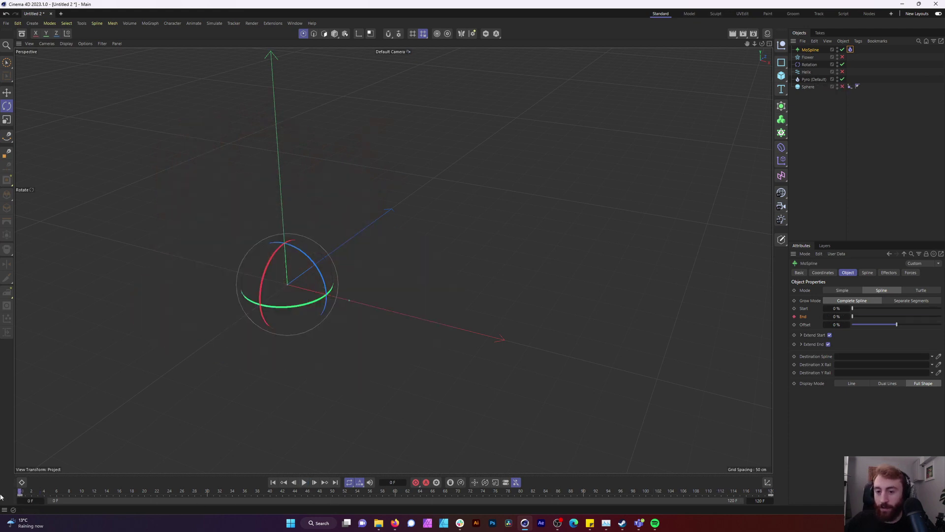
Strip the scene back to the Pyro output and the Pyro-emitting Sphere, and play the simulation up to frame 53.
key("ctrl+z")
key("ctrl+z")
left_click(812, 50)
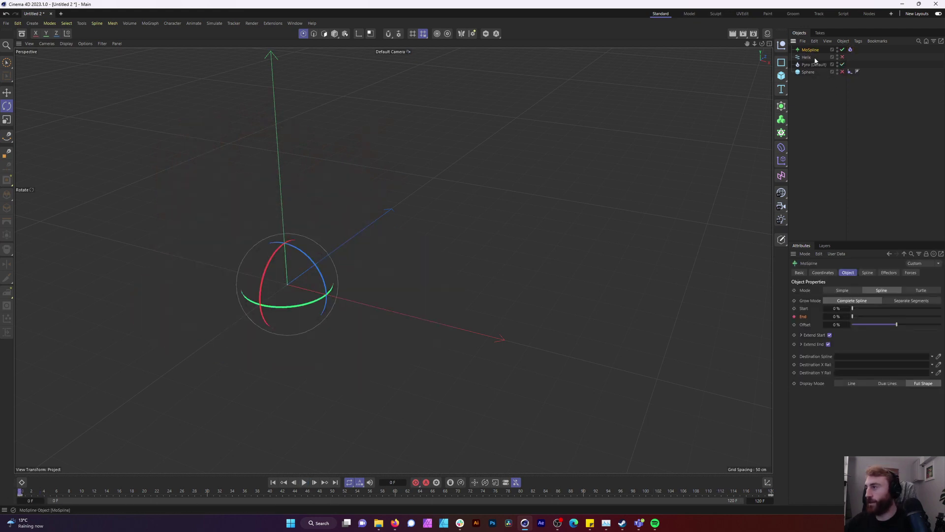
key("ctrl+z")
key("ctrl+z")
key("ctrl+z")
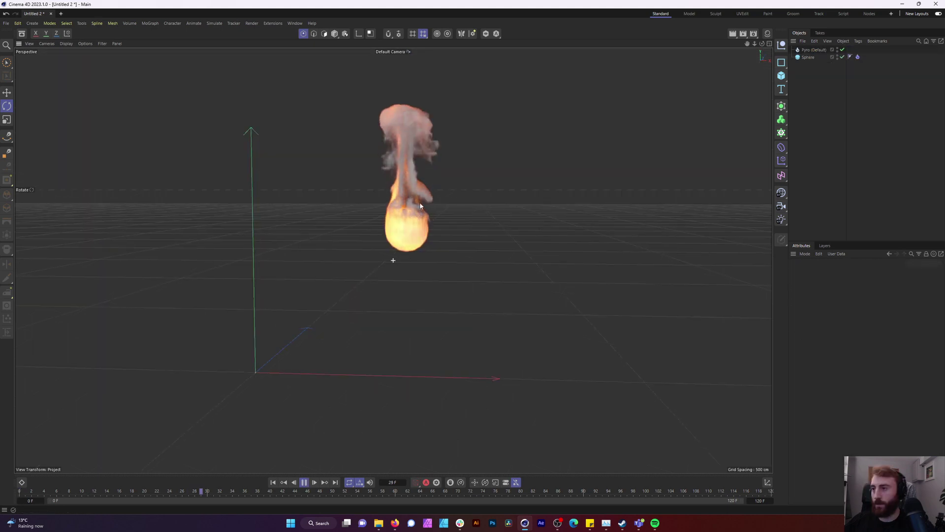
left_click_drag(420, 206, 359, 317, "alt")
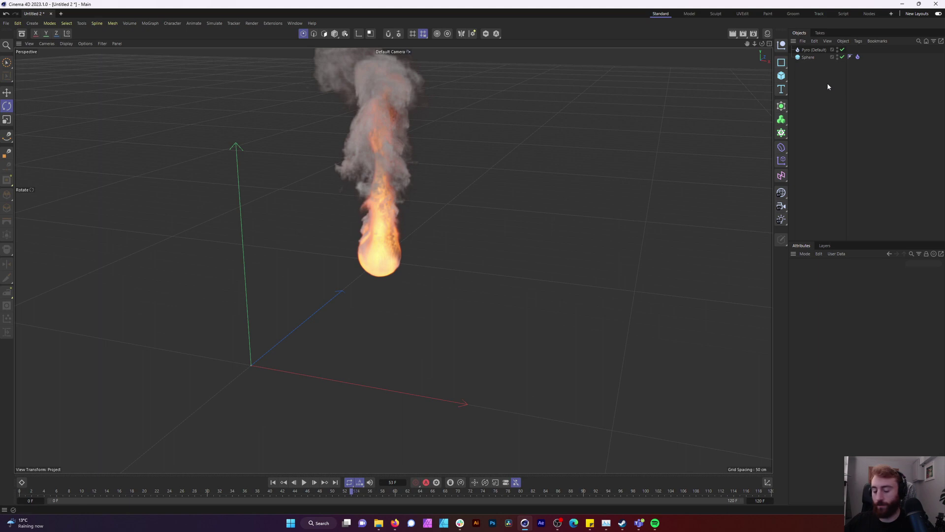
Add a Cloner, make the Sphere its child, and set the Cloner's grid count to 3 × 3 × 3.
key("shift+c")
type("clo")
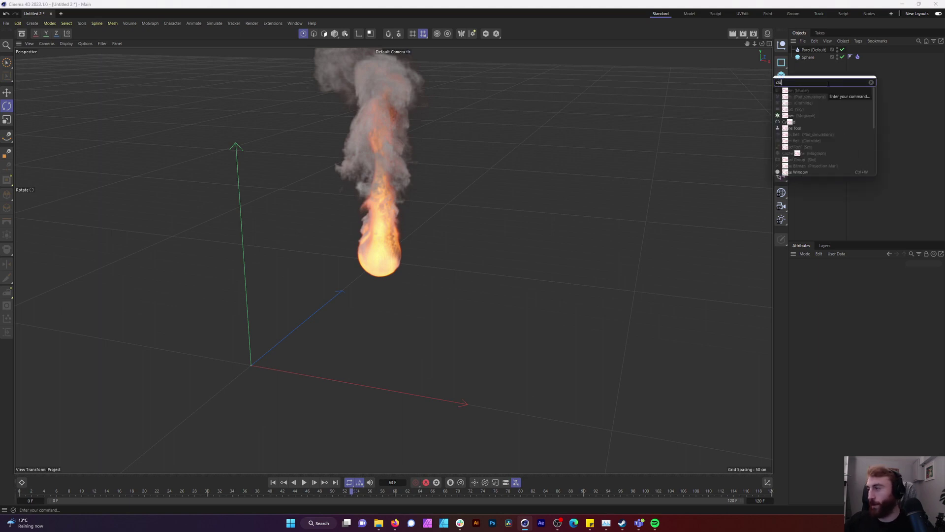
left_click(807, 116)
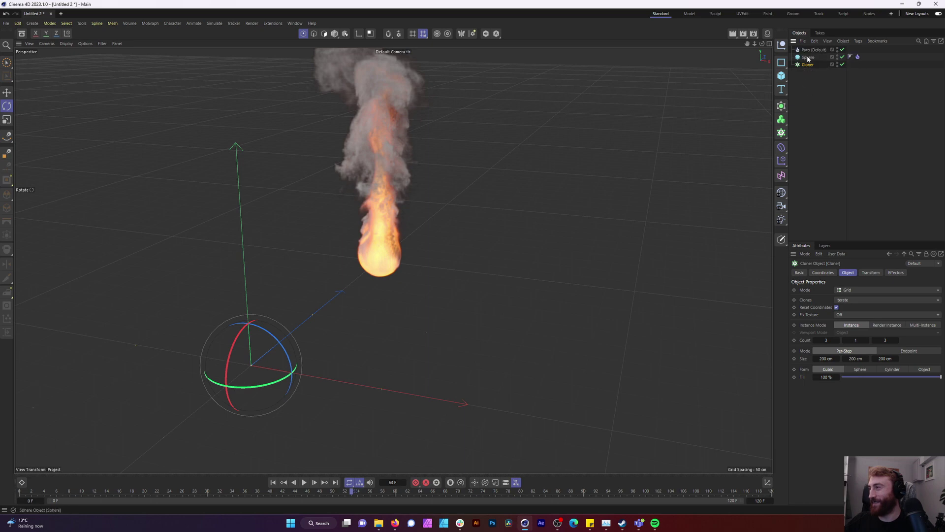
left_click_drag(808, 60, 807, 65)
left_click_drag(152, 376, 305, 230, "alt")
left_click(809, 57)
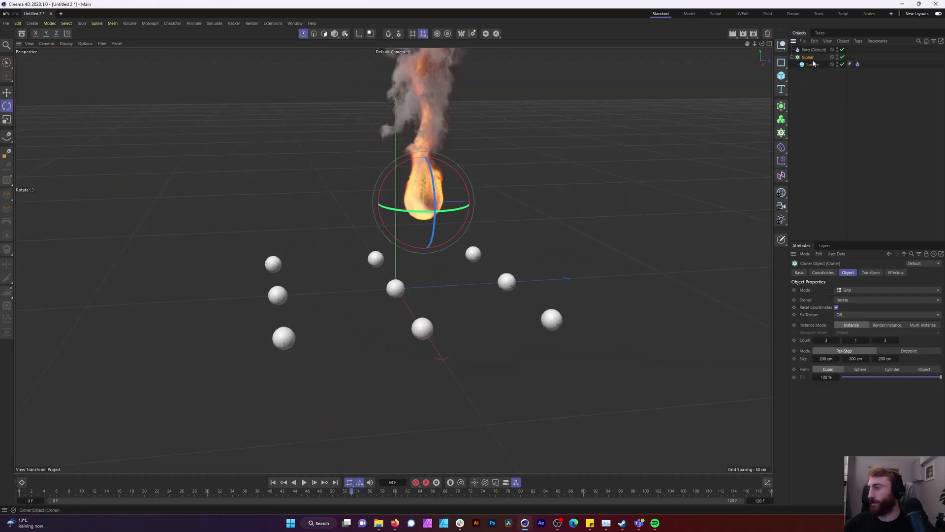
left_click_drag(855, 341, 858, 340)
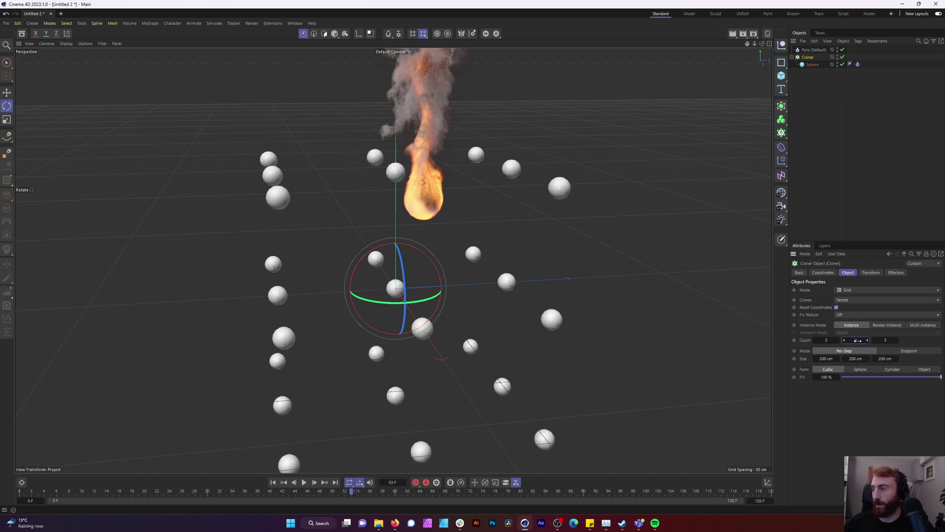
scroll(521, 173, "down", 5)
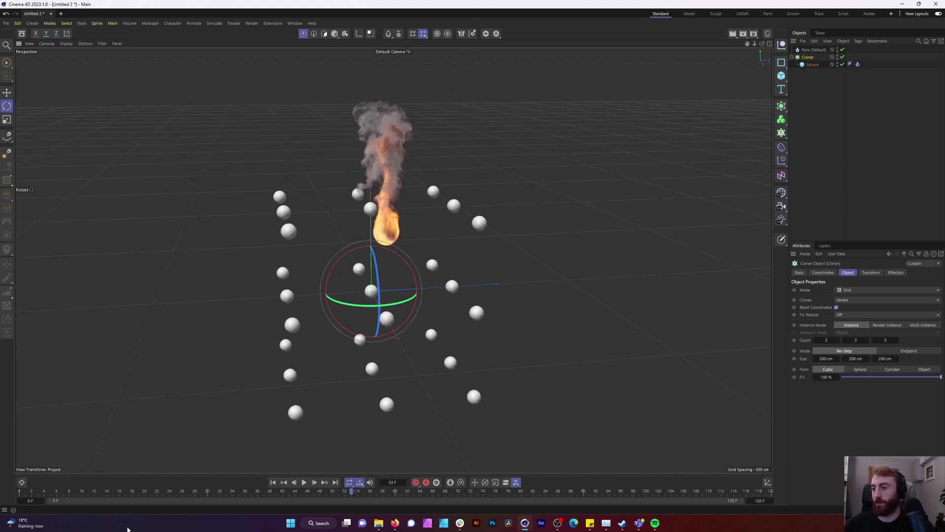
Play the simulation from frame 0 to check whether the cloned spheres emit fire, and stop at frame 62.
left_click(273, 482)
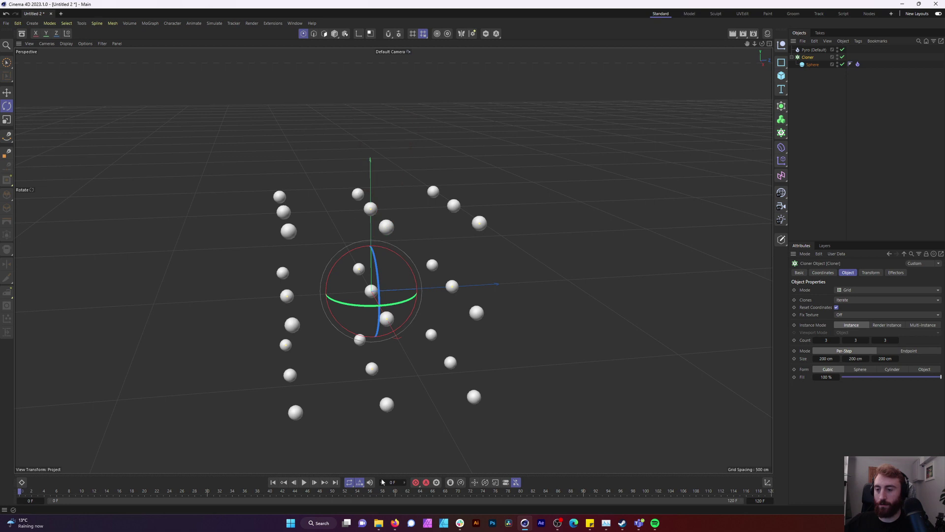
left_click(304, 483)
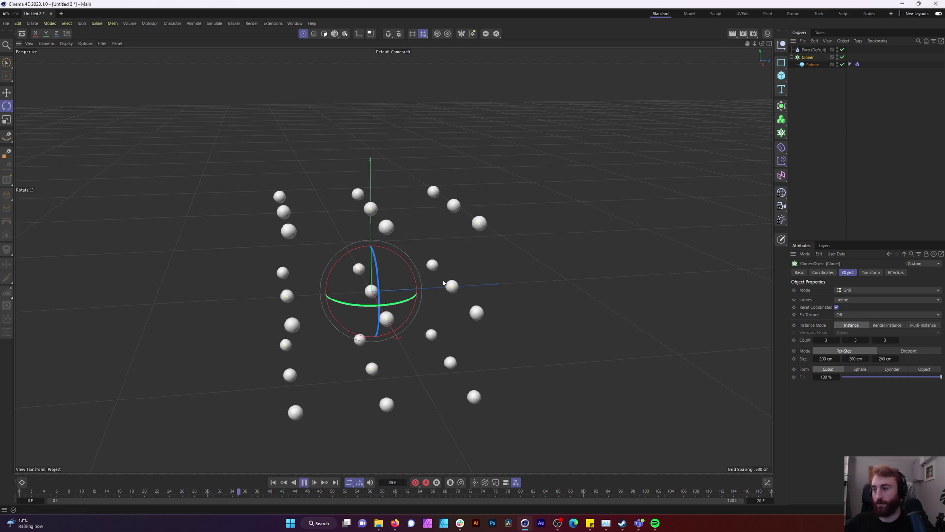
left_click(304, 482)
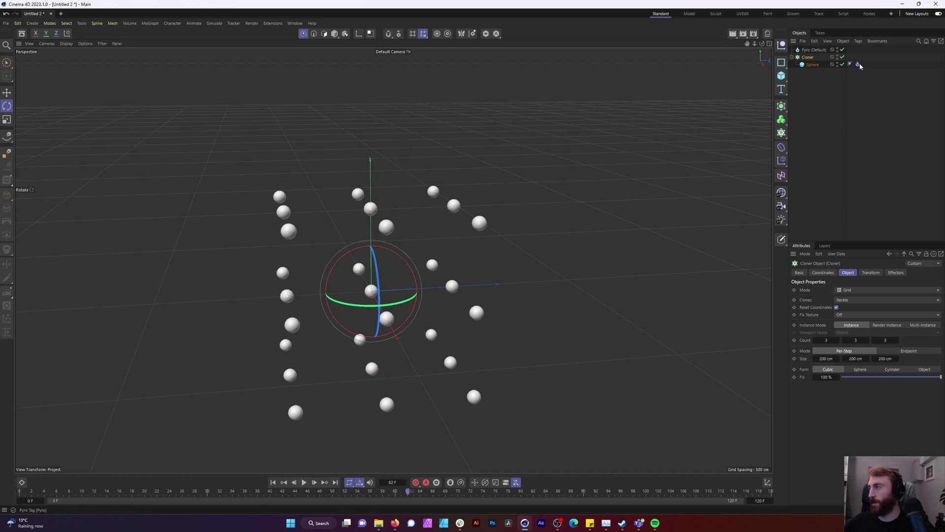
Move the Sphere's Pyro tag to the Cloner and play the simulation from frame 0 to frame 31 to examine the clones' fire.
left_click_drag(858, 65, 850, 57)
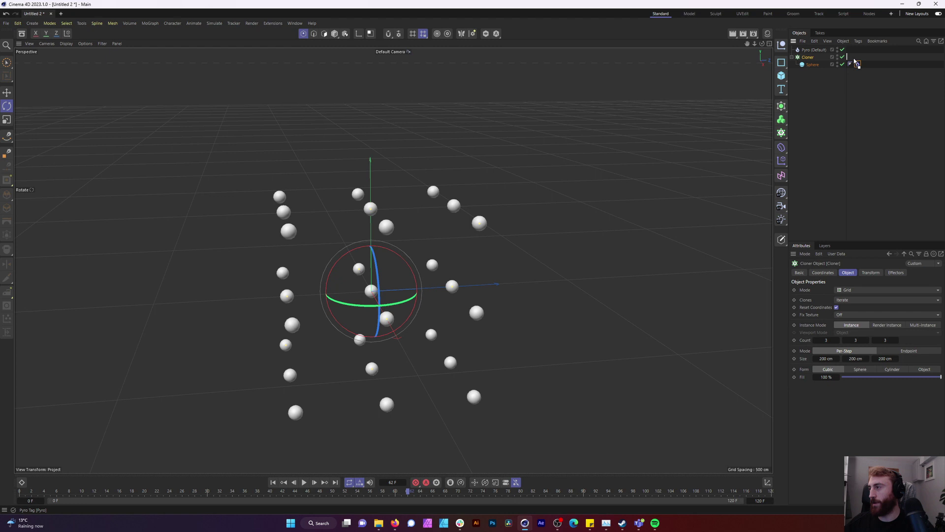
left_click(19, 492)
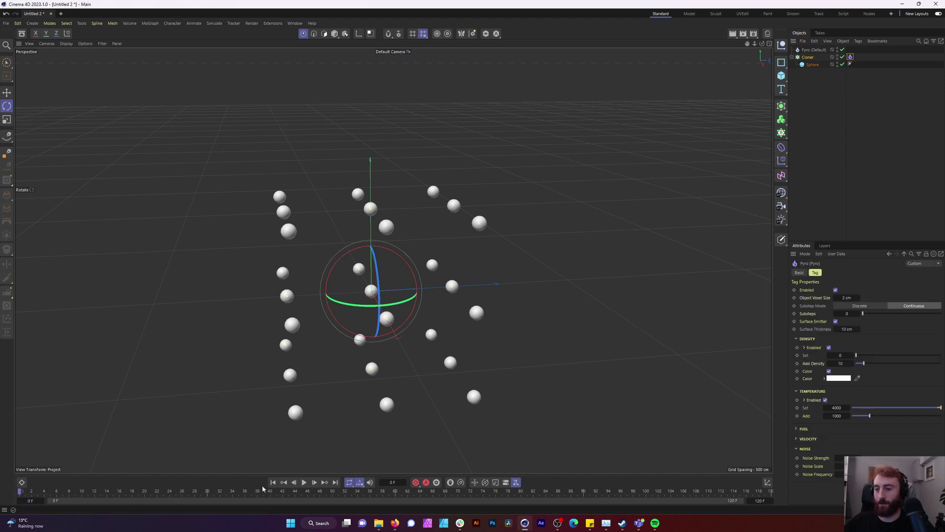
left_click(303, 483)
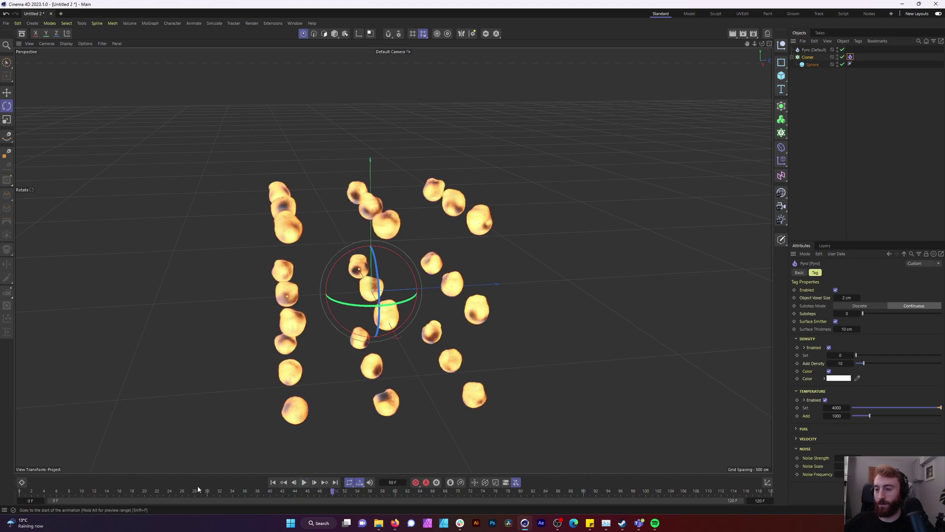
left_click(20, 491)
left_click(305, 485)
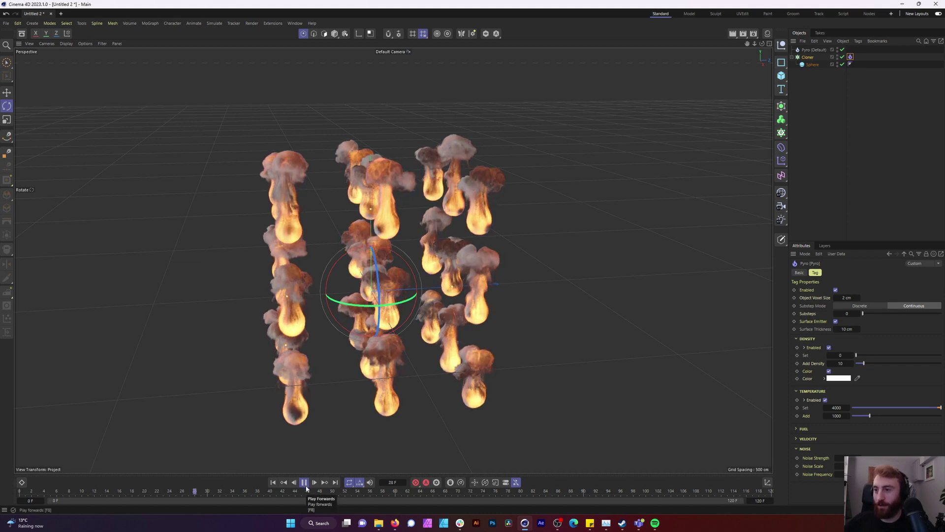
left_click(304, 484)
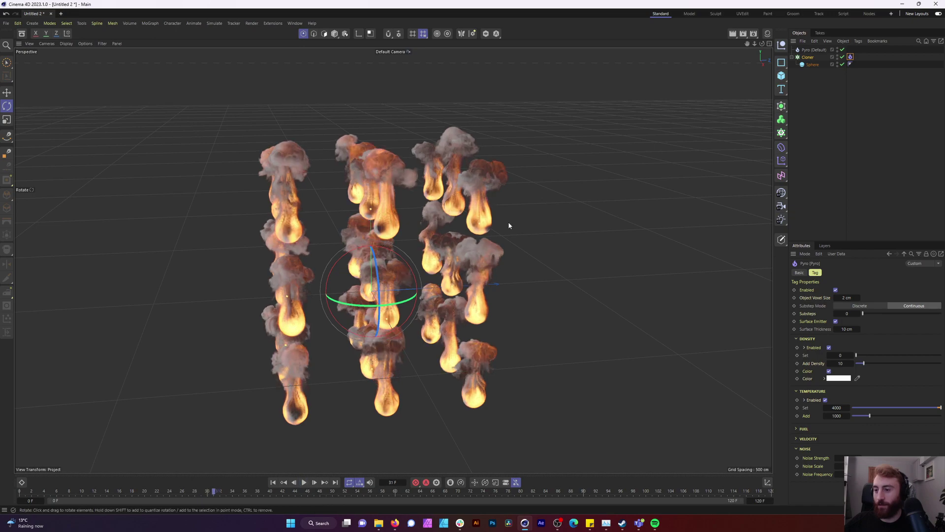
left_click_drag(508, 222, 506, 183, "alt")
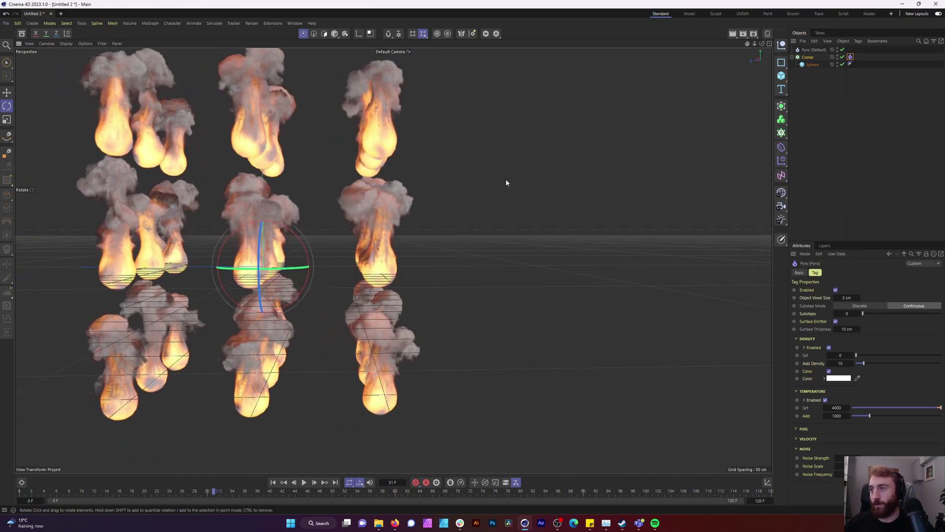
Add a Formula effector to the Cloner and review the Cloner's effector list.
left_click(810, 57)
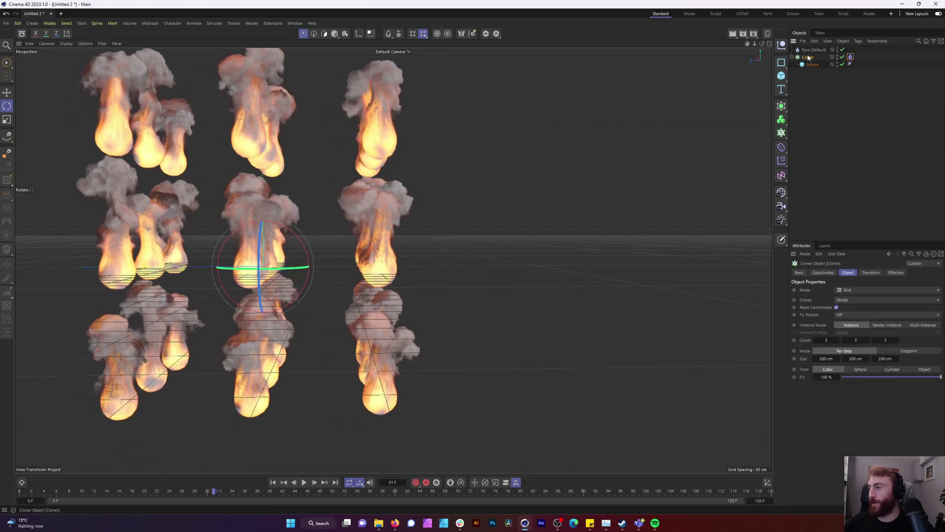
left_click(897, 273)
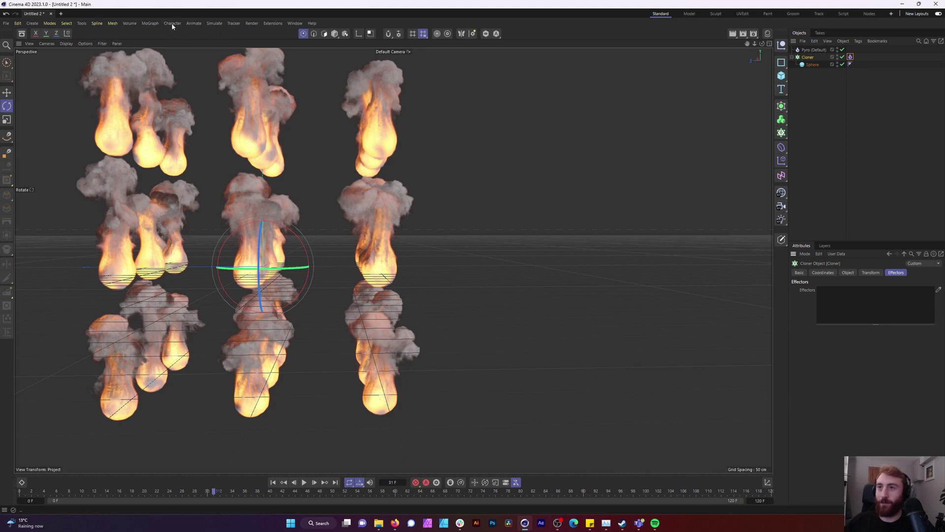
left_click(150, 23)
mouse_move(177, 38)
left_click(215, 61)
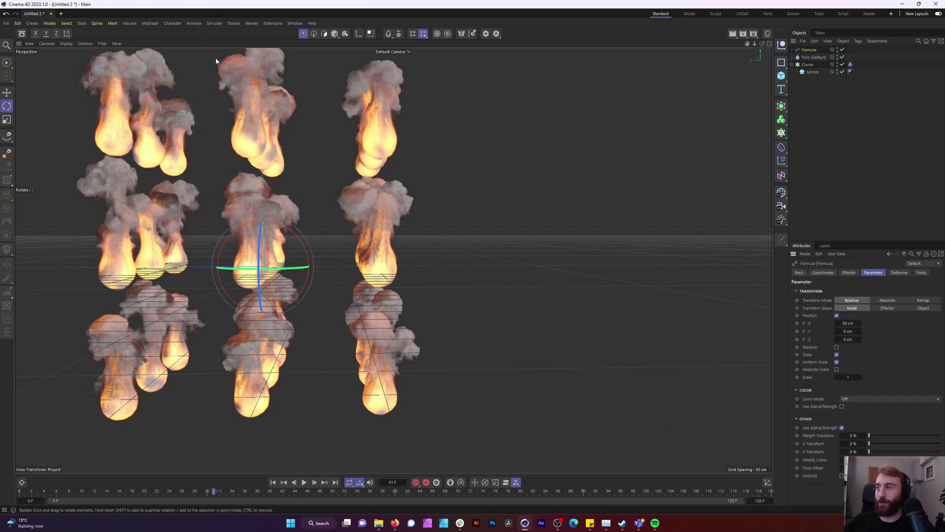
left_click(872, 178)
left_click(808, 64)
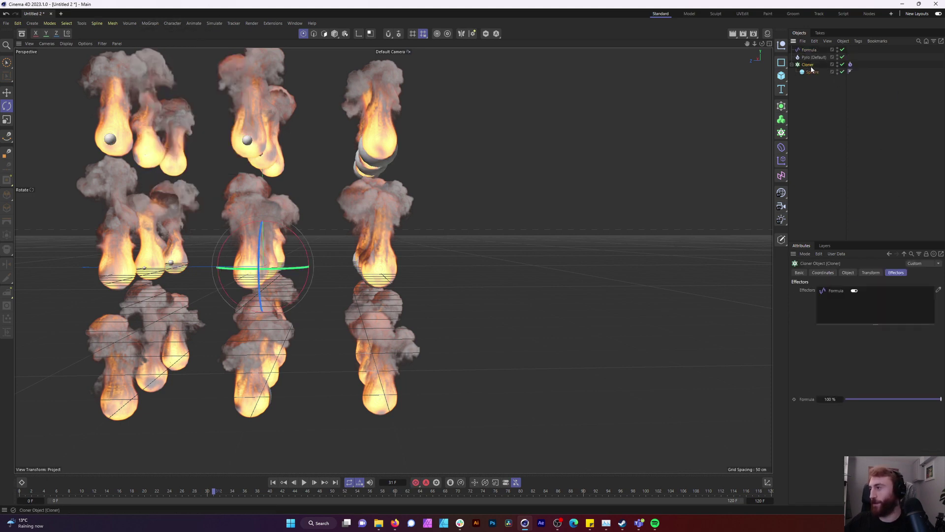
Play the simulation from the start to test the fire on the Formula-driven clones, and stop at frame 3.
key("shift+f")
key("F8")
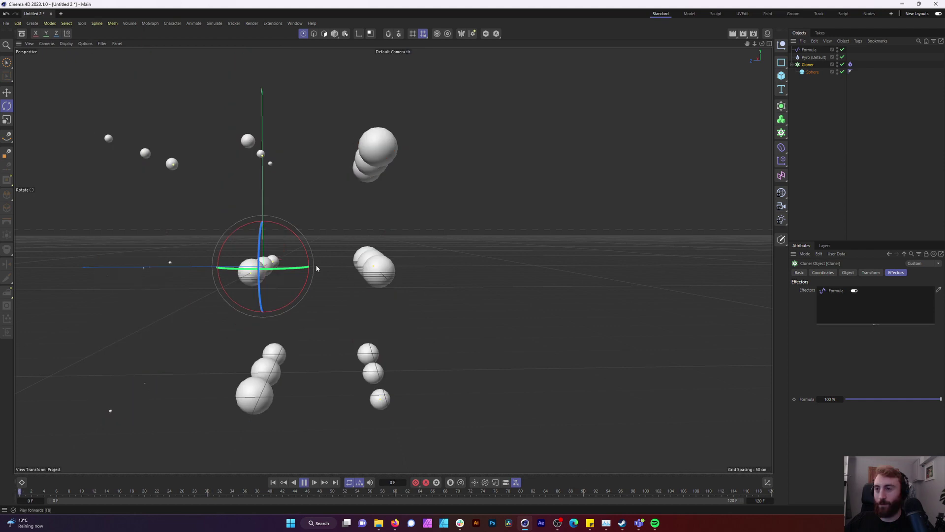
left_click(304, 483)
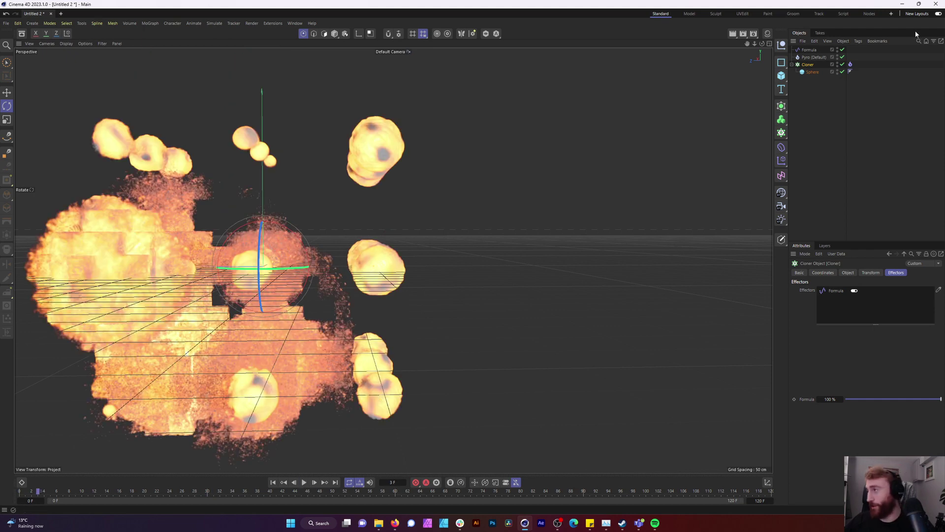